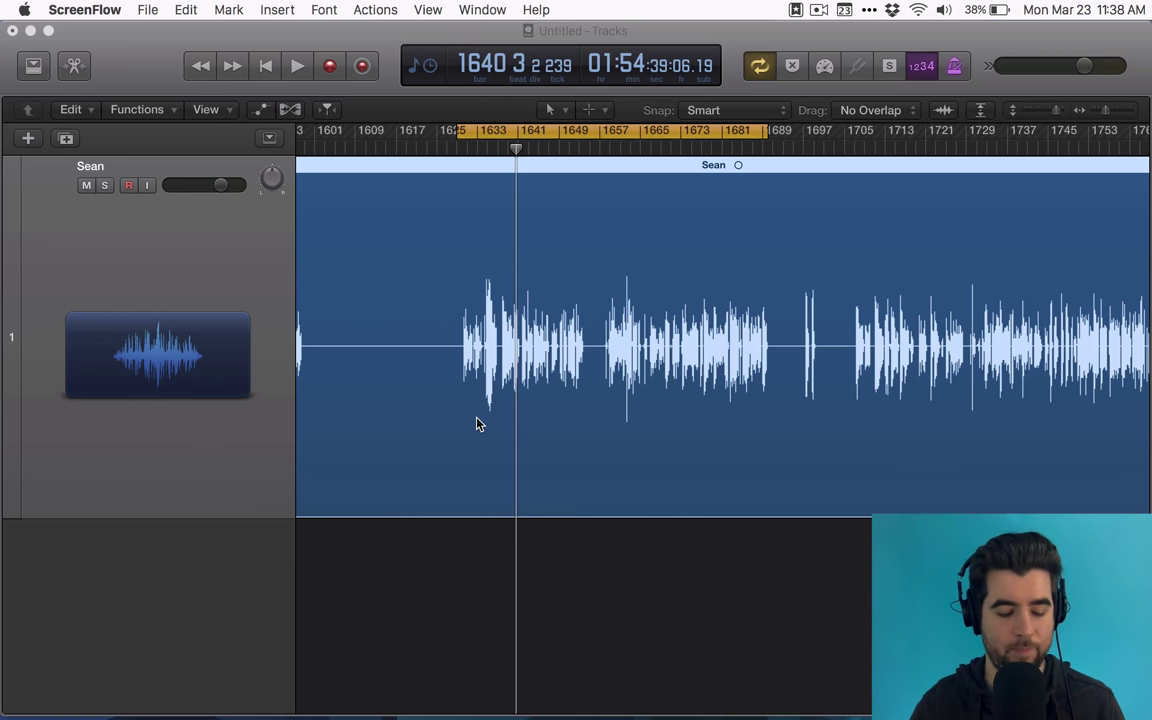
Open the Mixer and insert a mono Compressor in the vocal channel's first Audio FX slot.
click(503, 586)
key(x)
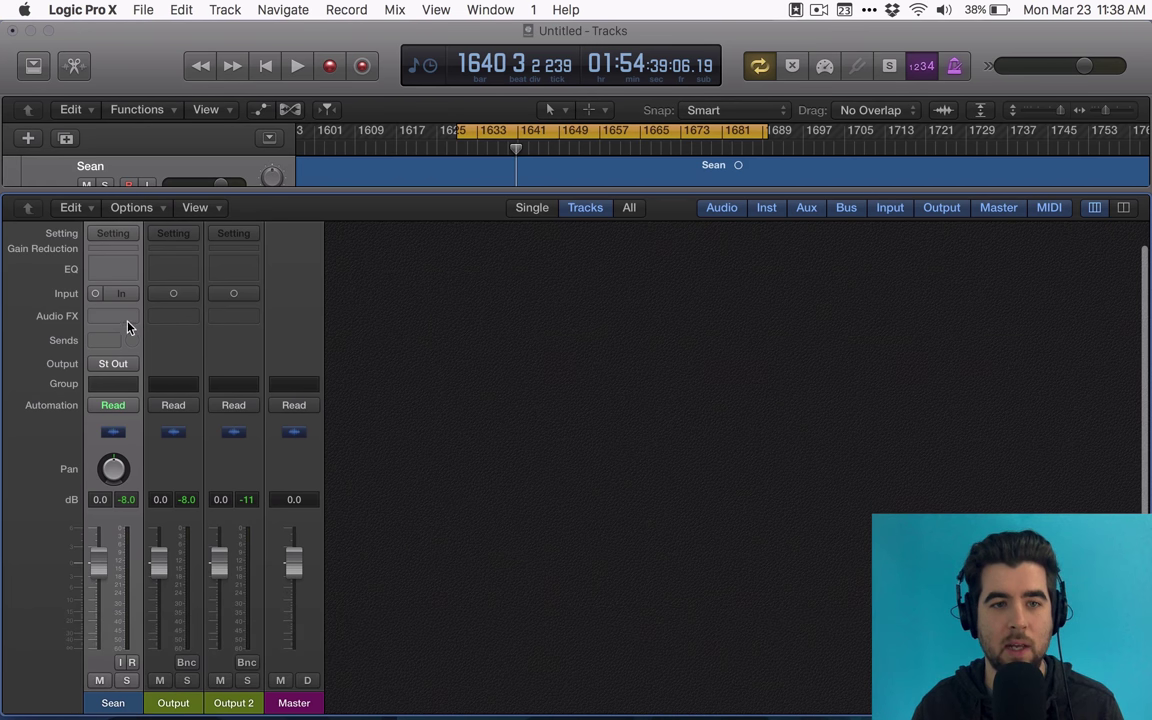
click(128, 321)
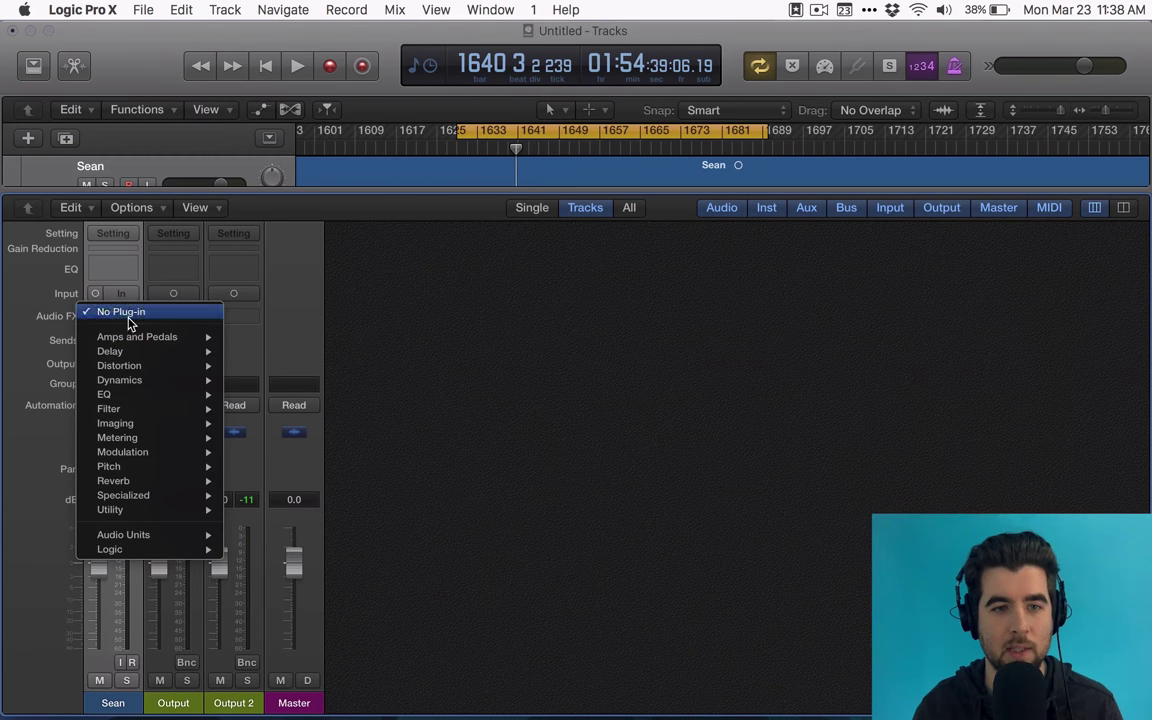
mouse_move(167, 366)
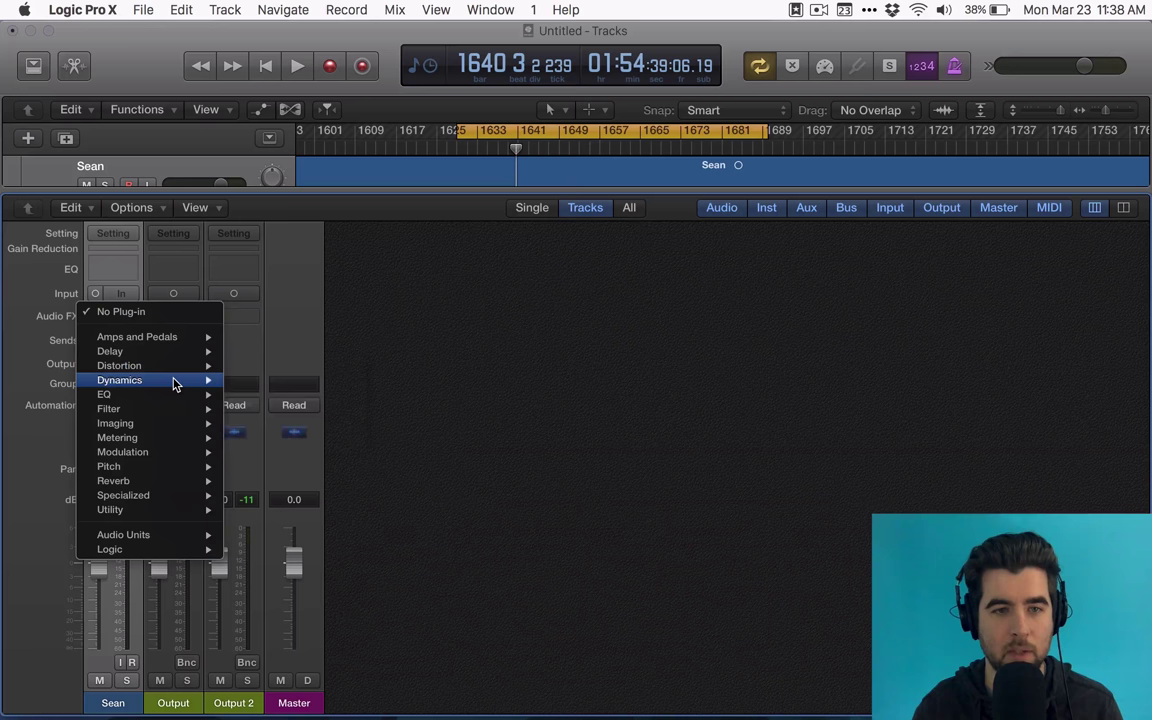
mouse_move(288, 394)
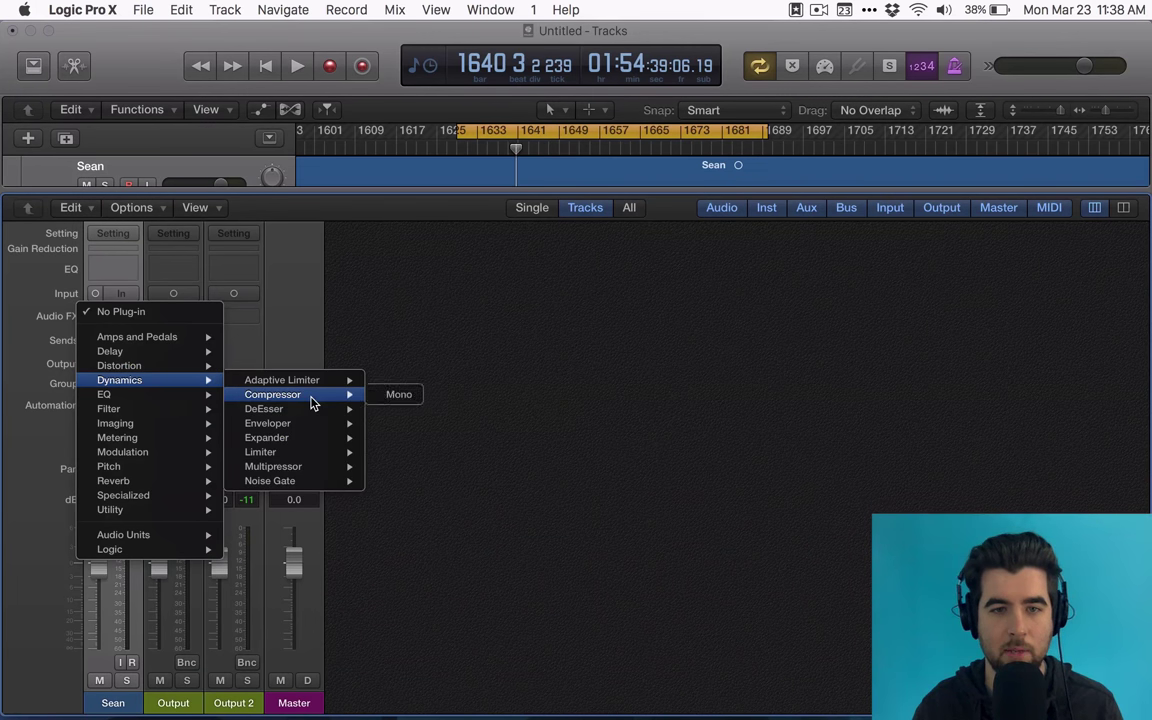
click(397, 397)
Move the Compressor window to the right so the mixer is uncovered.
drag(336, 79, 484, 67)
mouse_move(428, 427)
drag(566, 67, 597, 69)
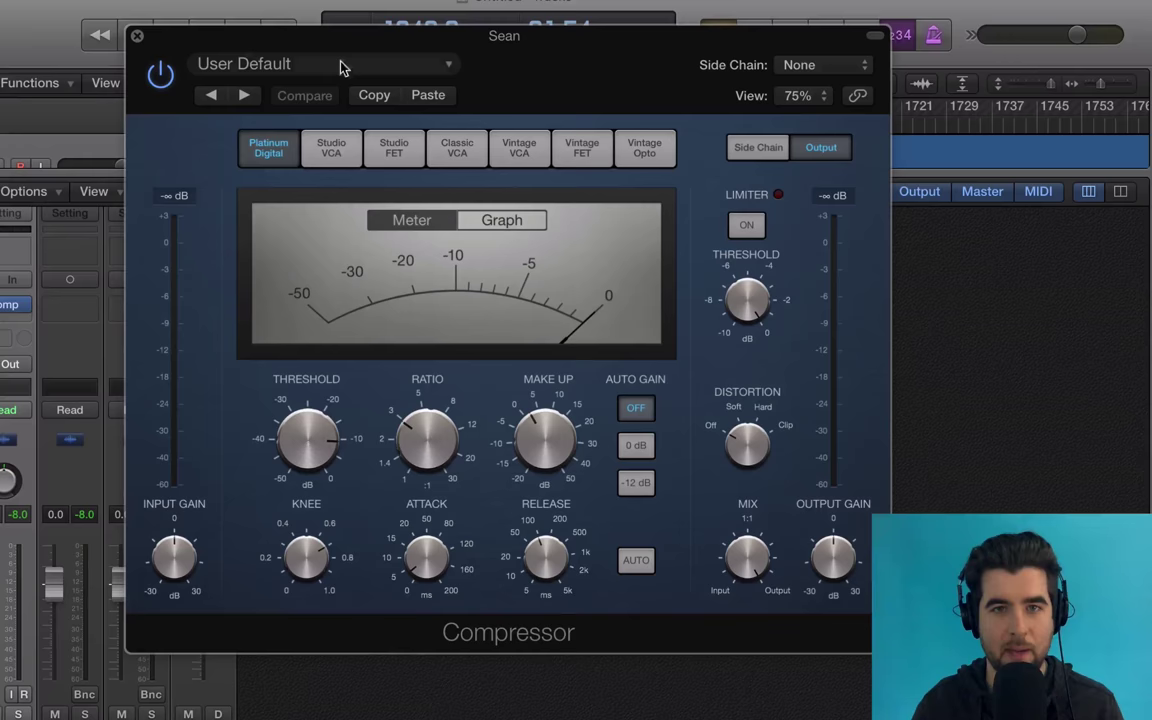
Reposition the Compressor window and play the vocal, with the Mixer showing behind the window.
mouse_move(350, 40)
mouse_down()
mouse_move(506, 180)
mouse_move(548, 86)
mouse_move(419, 121)
mouse_move(363, 219)
mouse_move(380, 282)
mouse_move(378, 141)
mouse_move(352, 65)
mouse_up()
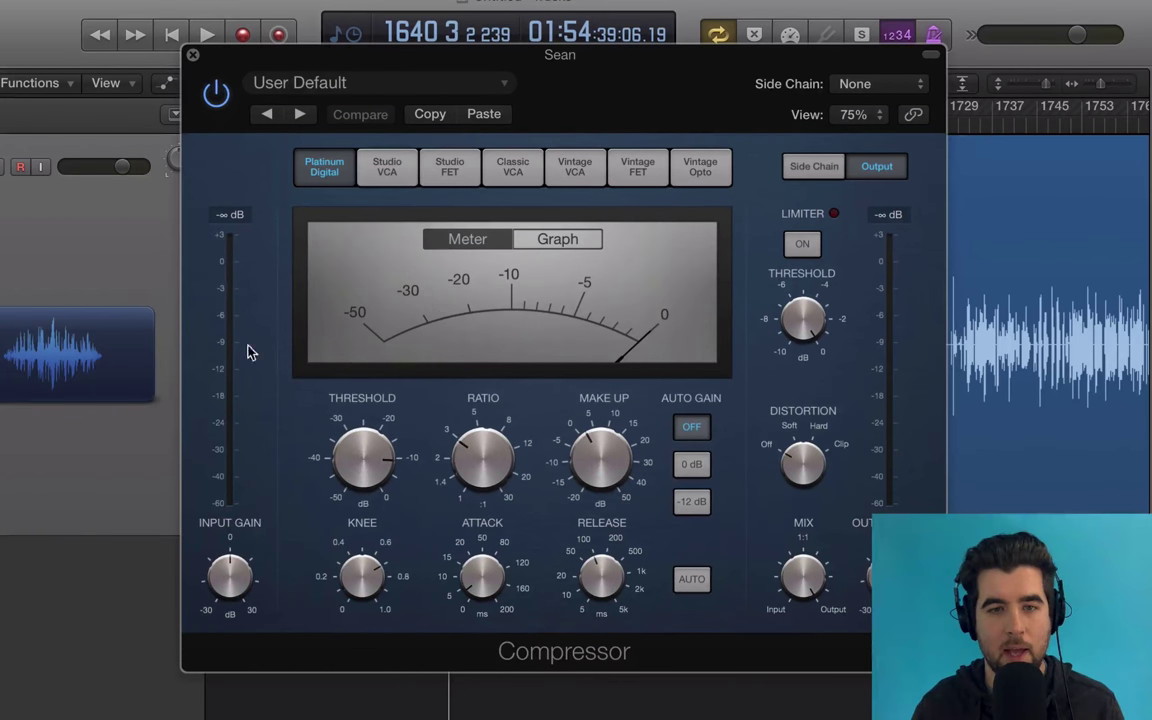
key(space)
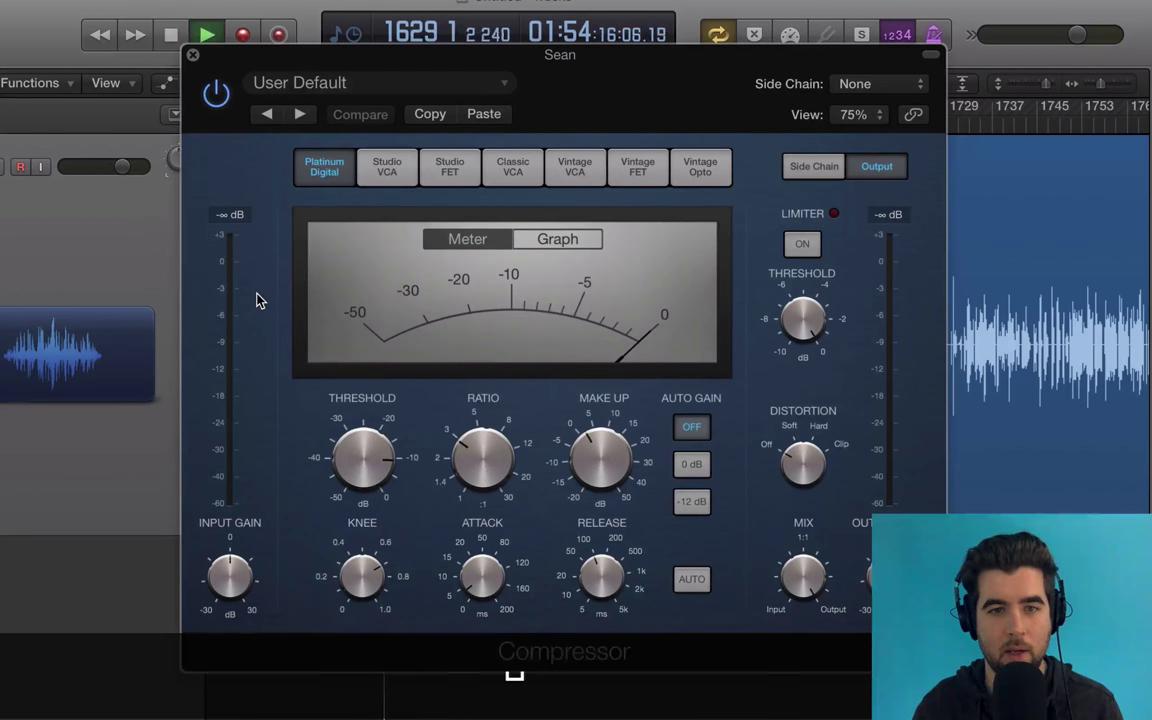
key(x)
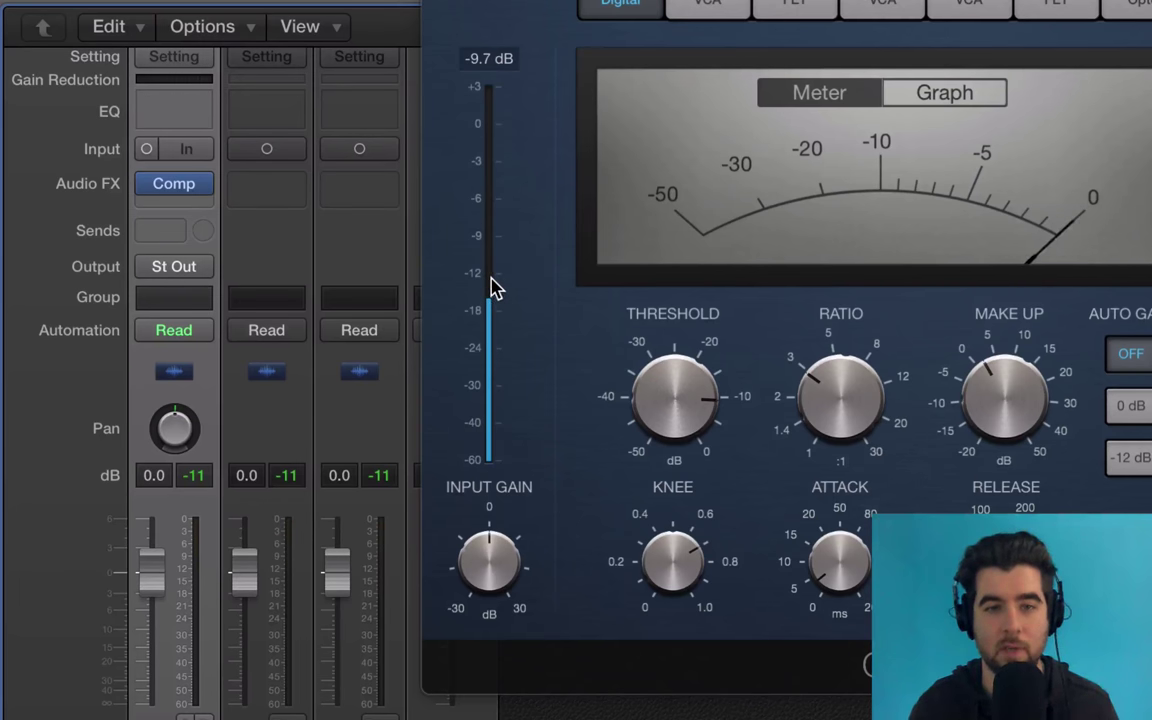
Keep Input Gain at 0.0 dB and pull the Threshold down from -9.5 dB to -12.0 dB.
click(492, 568)
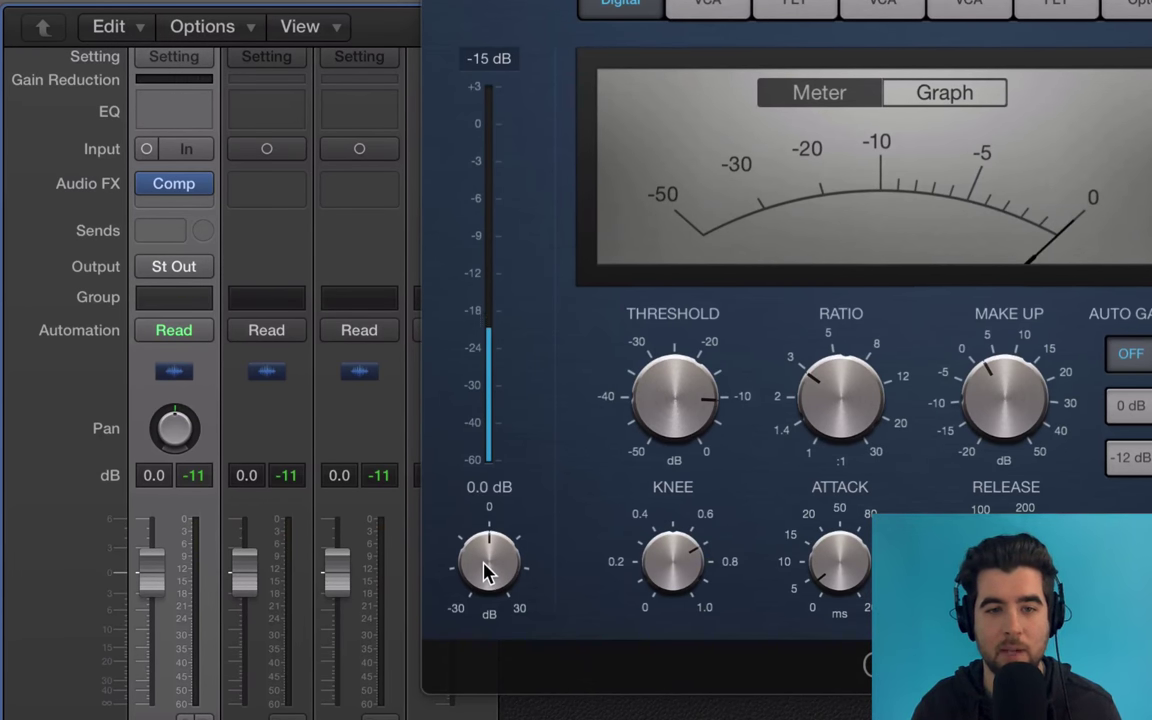
mouse_move(491, 566)
mouse_down()
mouse_move(494, 545)
mouse_move(512, 602)
mouse_move(496, 566)
mouse_up()
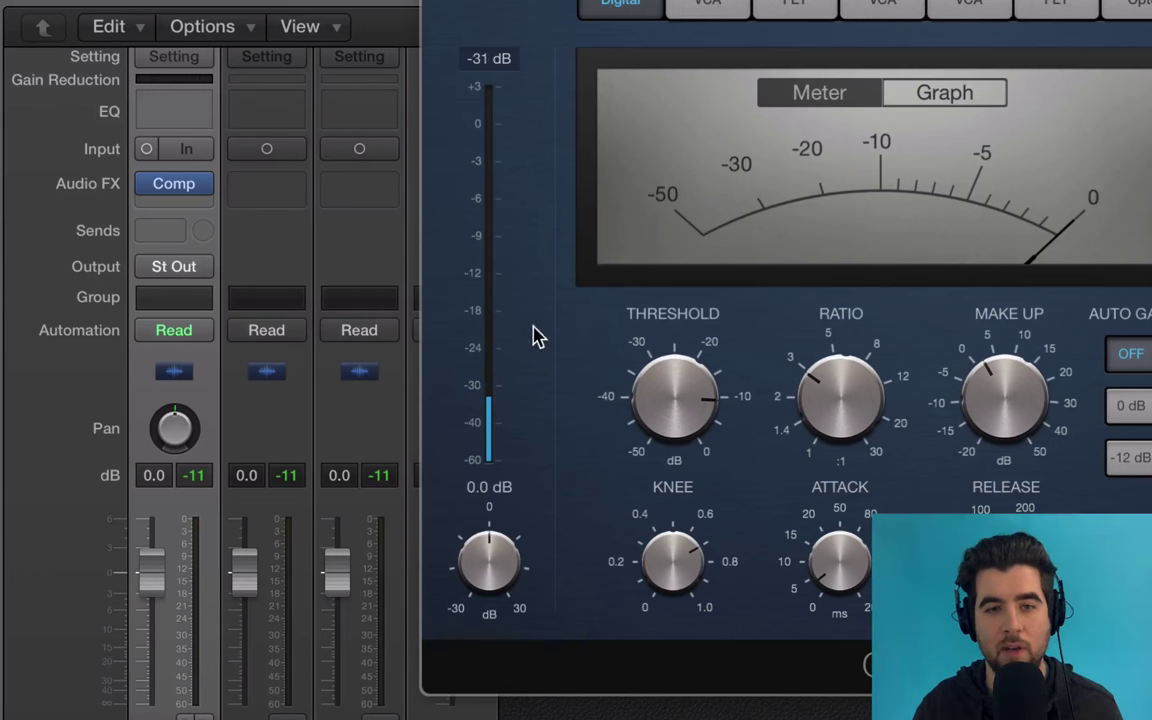
mouse_move(498, 580)
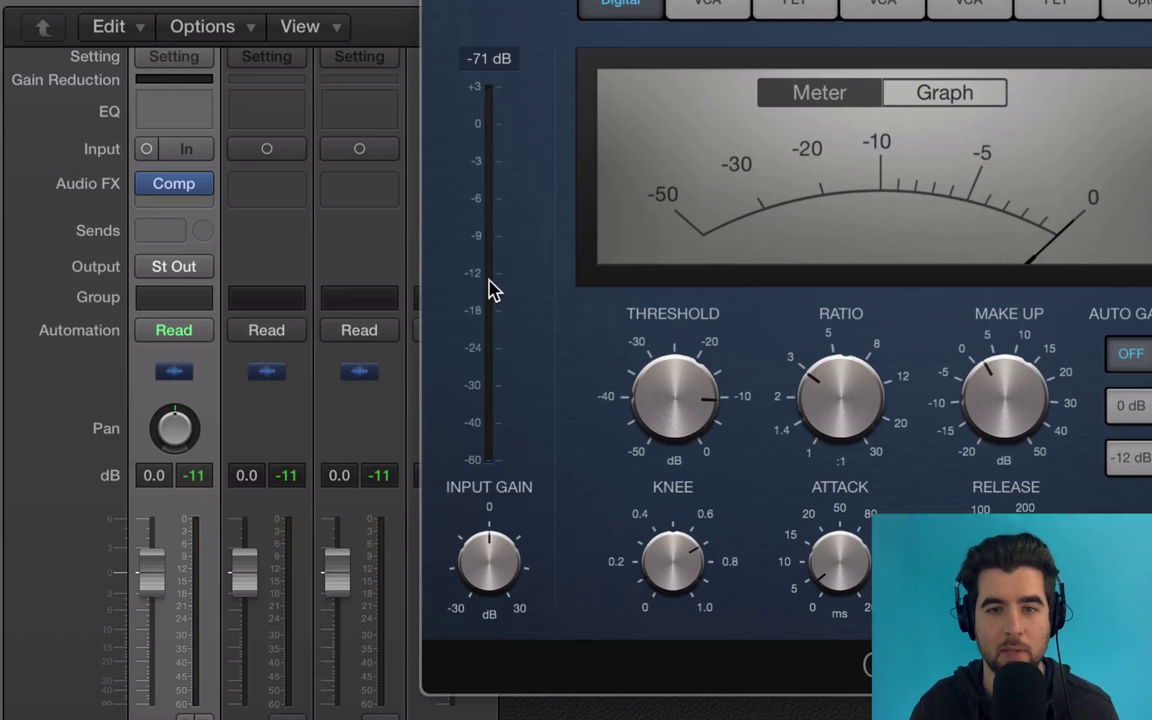
mouse_move(738, 411)
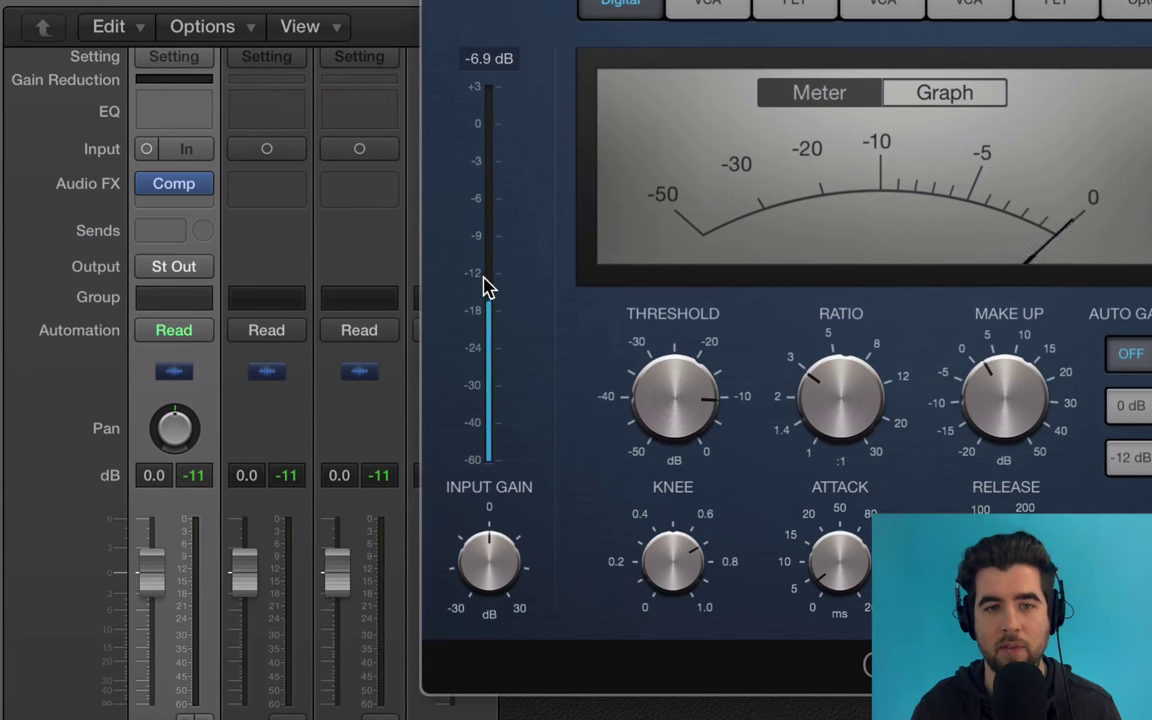
drag(679, 394, 686, 428)
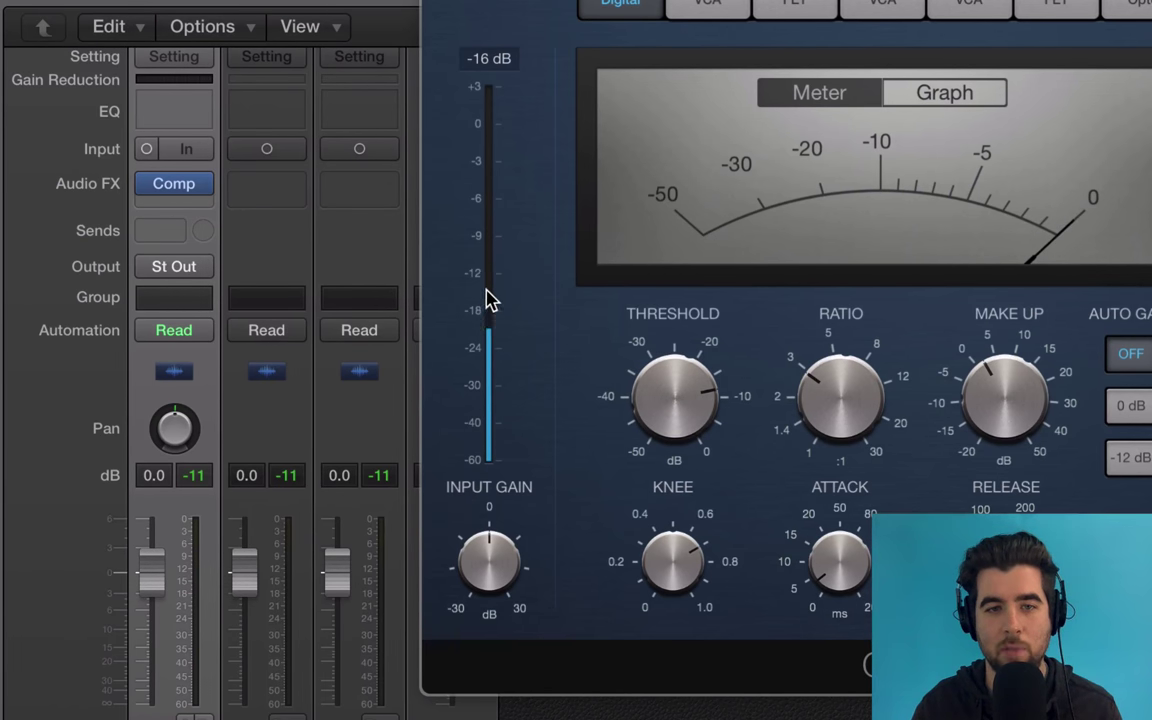
mouse_move(848, 404)
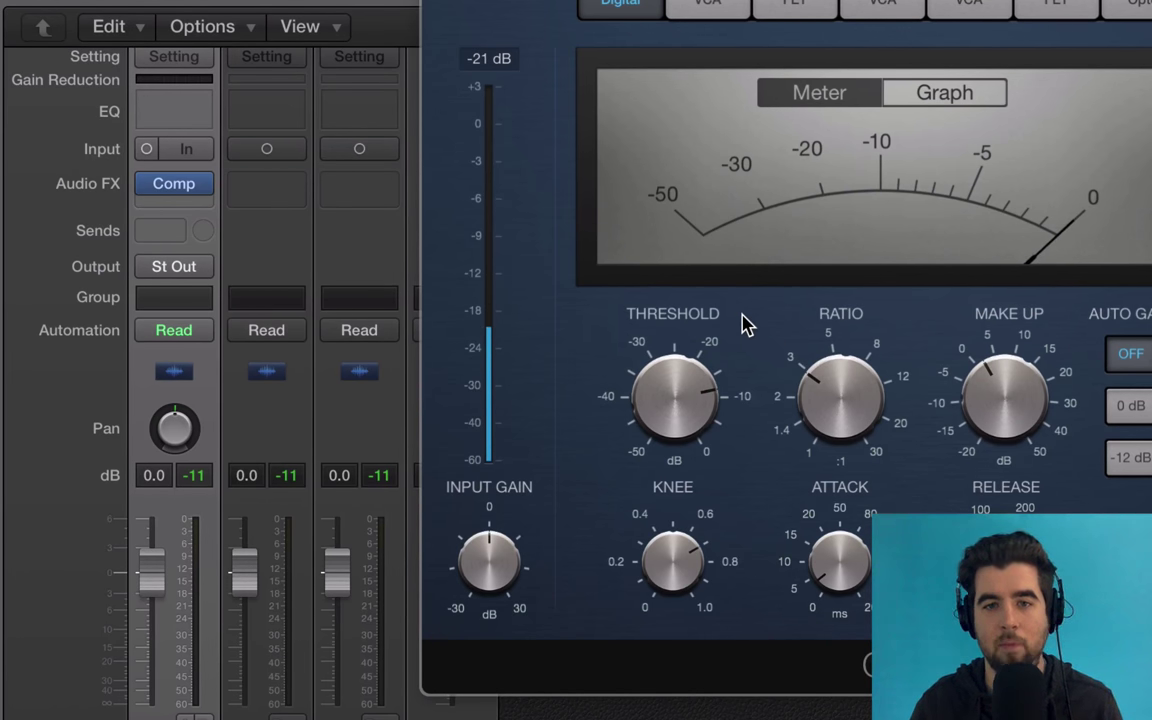
mouse_move(745, 325)
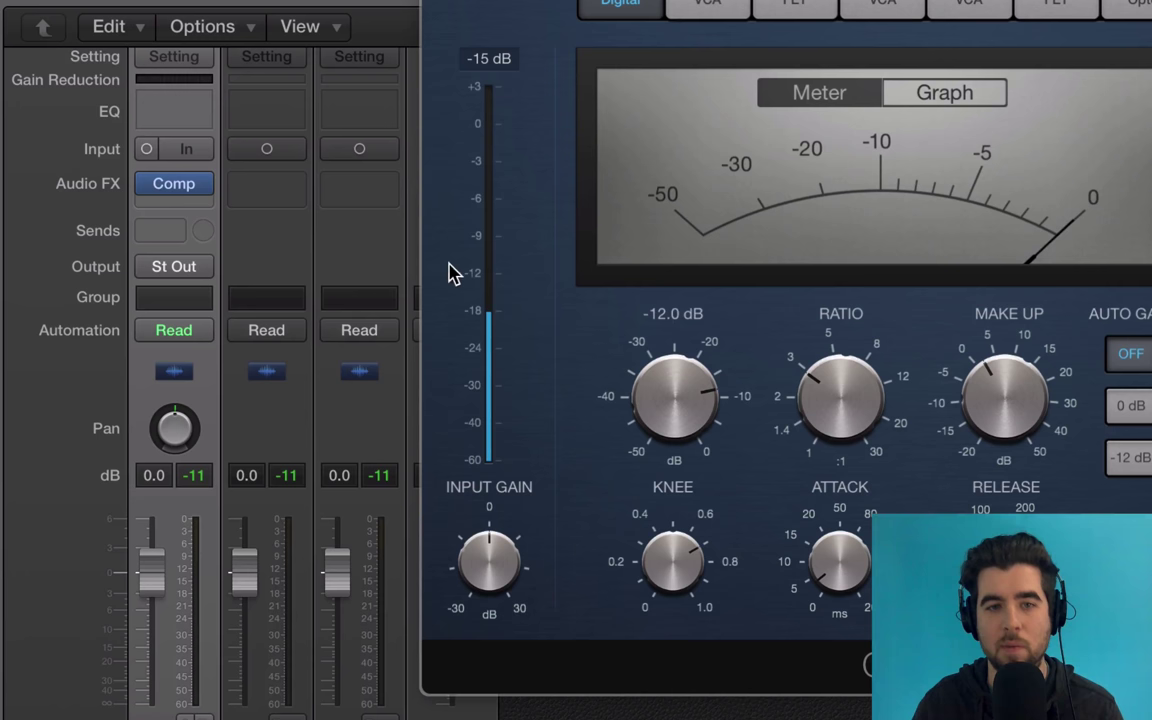
mouse_move(856, 396)
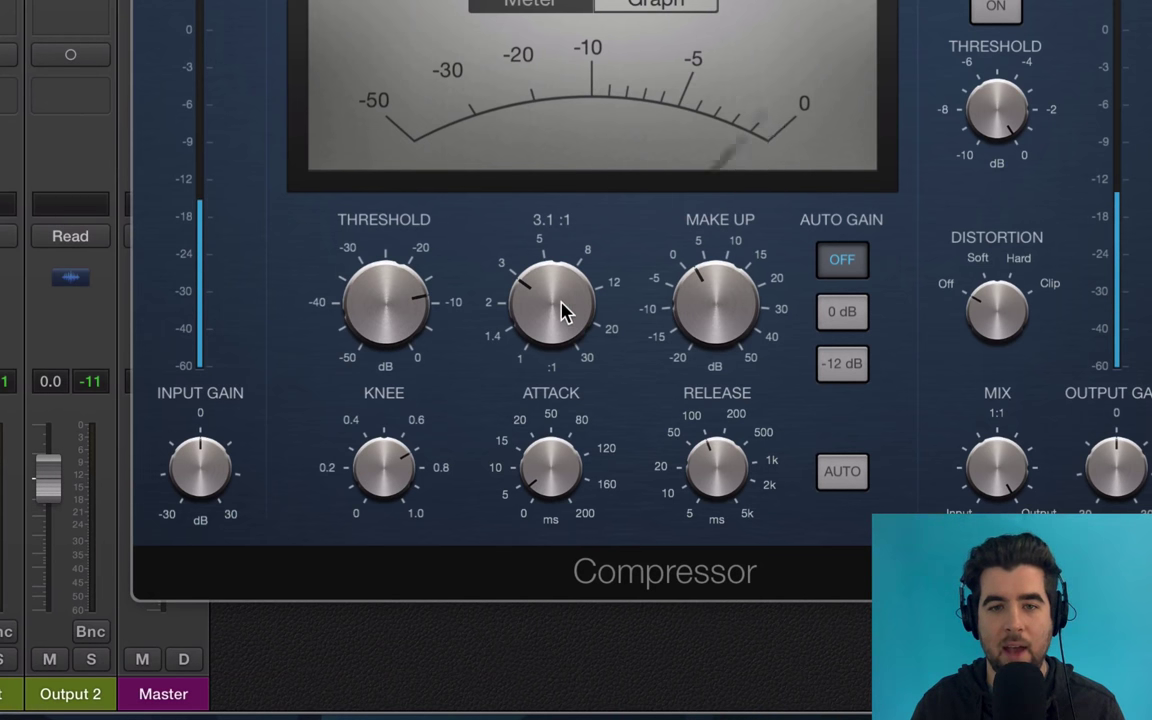
Try the Ratio around 2:1, then raise it to 20.0:1 with the threshold at -12.0 dB.
drag(555, 298, 573, 375)
drag(575, 375, 562, 333)
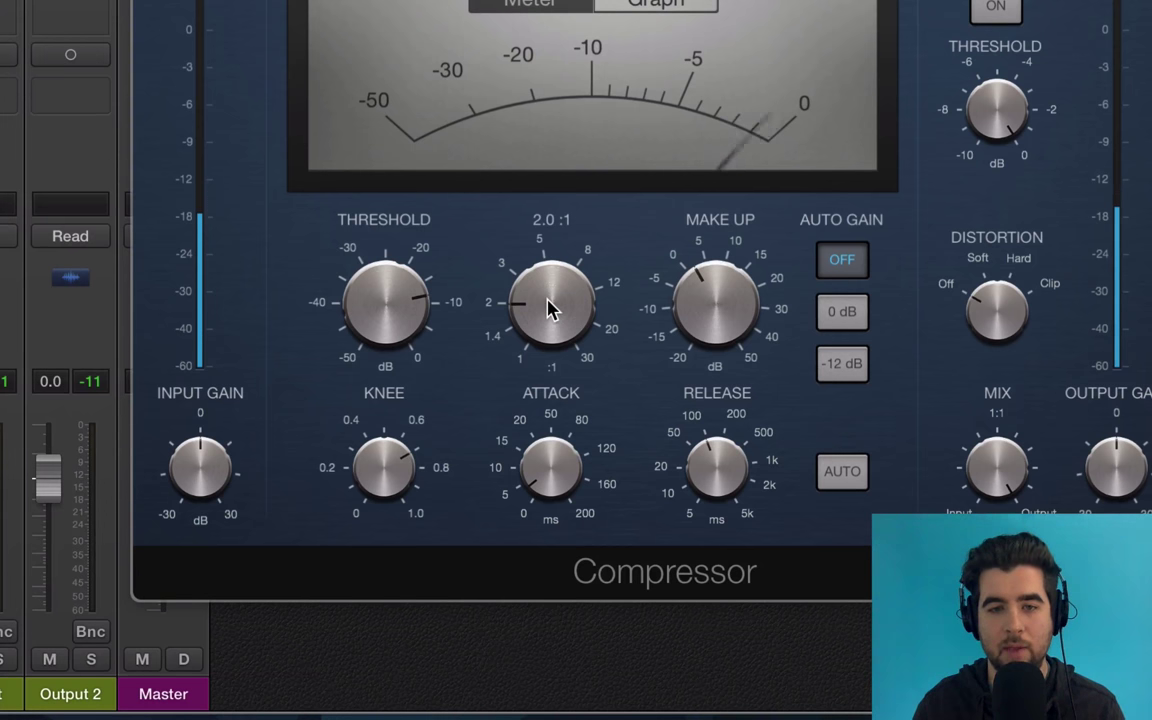
drag(550, 308, 567, 188)
drag(560, 298, 600, 32)
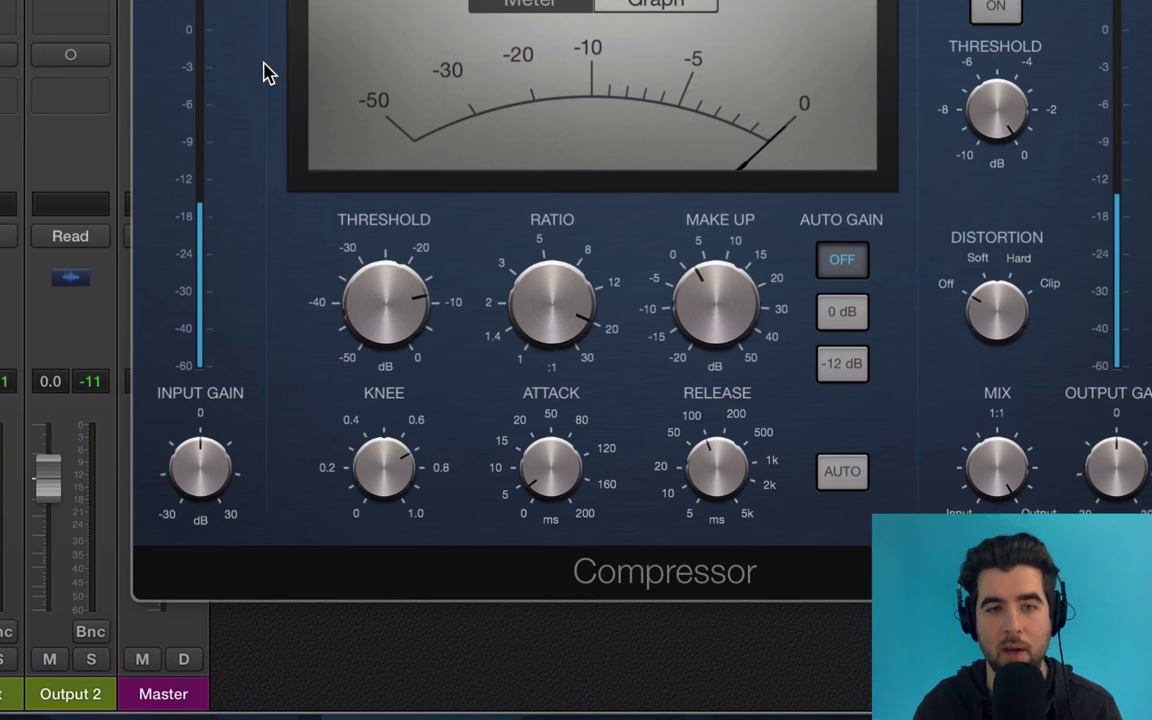
Try the Threshold at -4.0 dB, then settle it around -8.5 dB.
mouse_move(391, 314)
drag(388, 322, 386, 230)
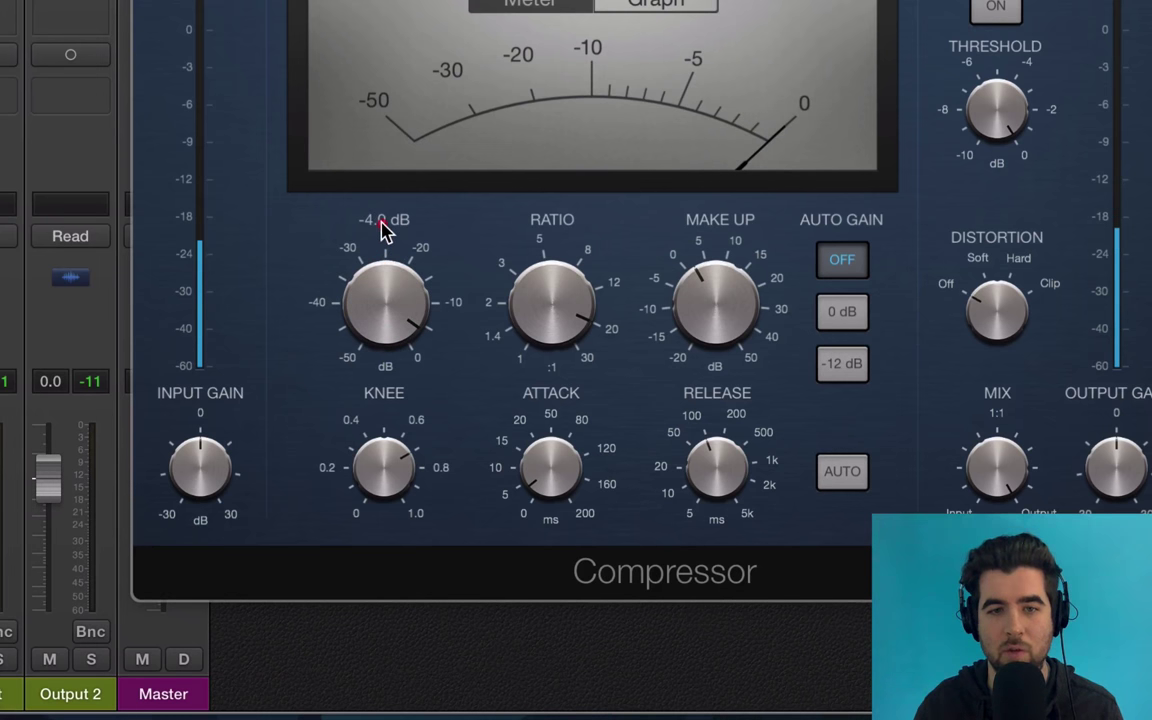
drag(398, 334, 393, 319)
mouse_move(577, 309)
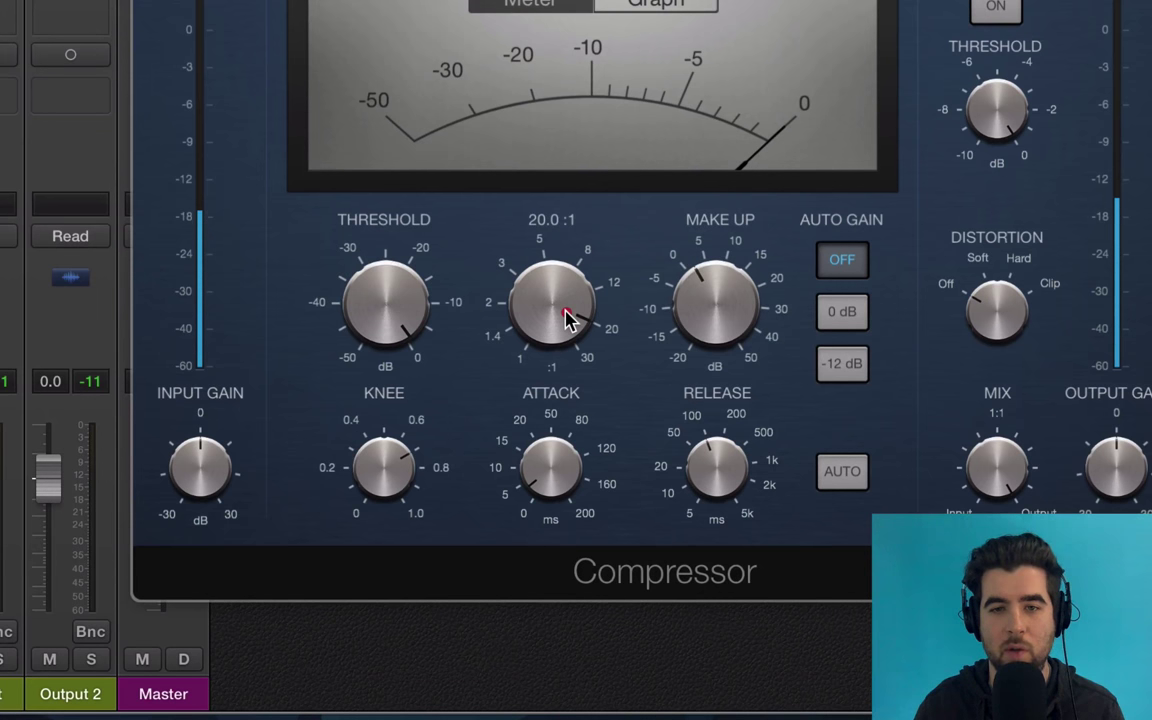
mouse_move(417, 334)
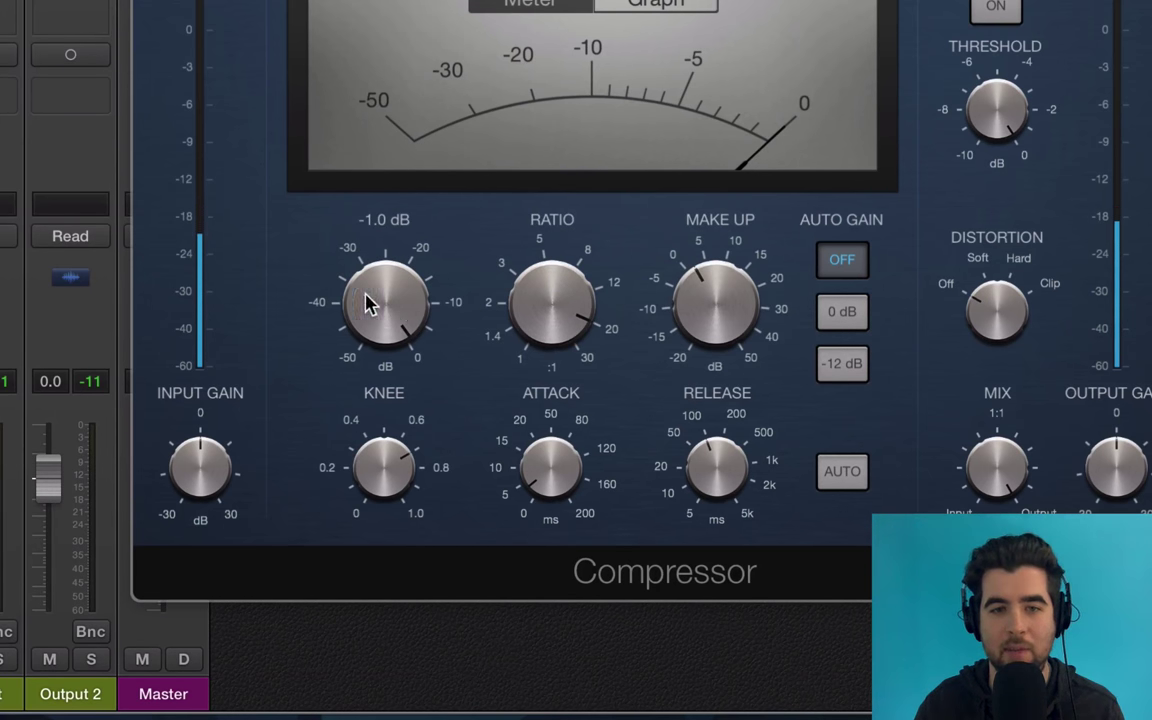
drag(382, 311, 432, 393)
Bring the Ratio down from 11:1 to about 2.2:1.
drag(566, 309, 620, 612)
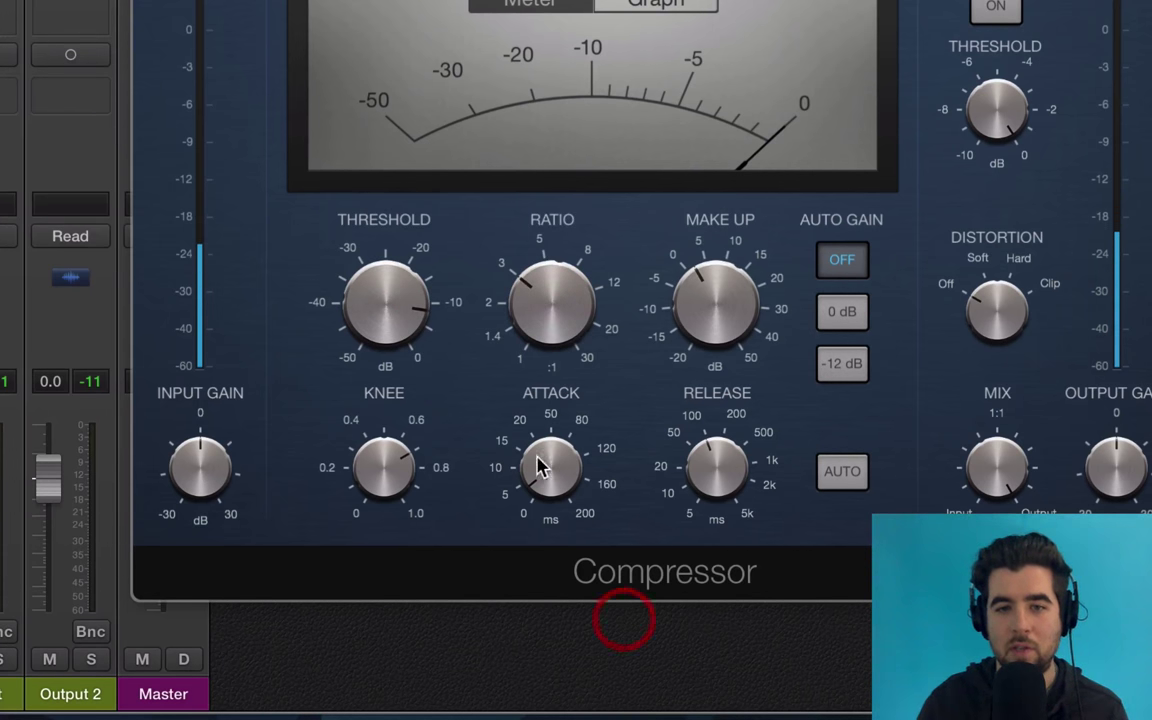
drag(555, 312, 576, 365)
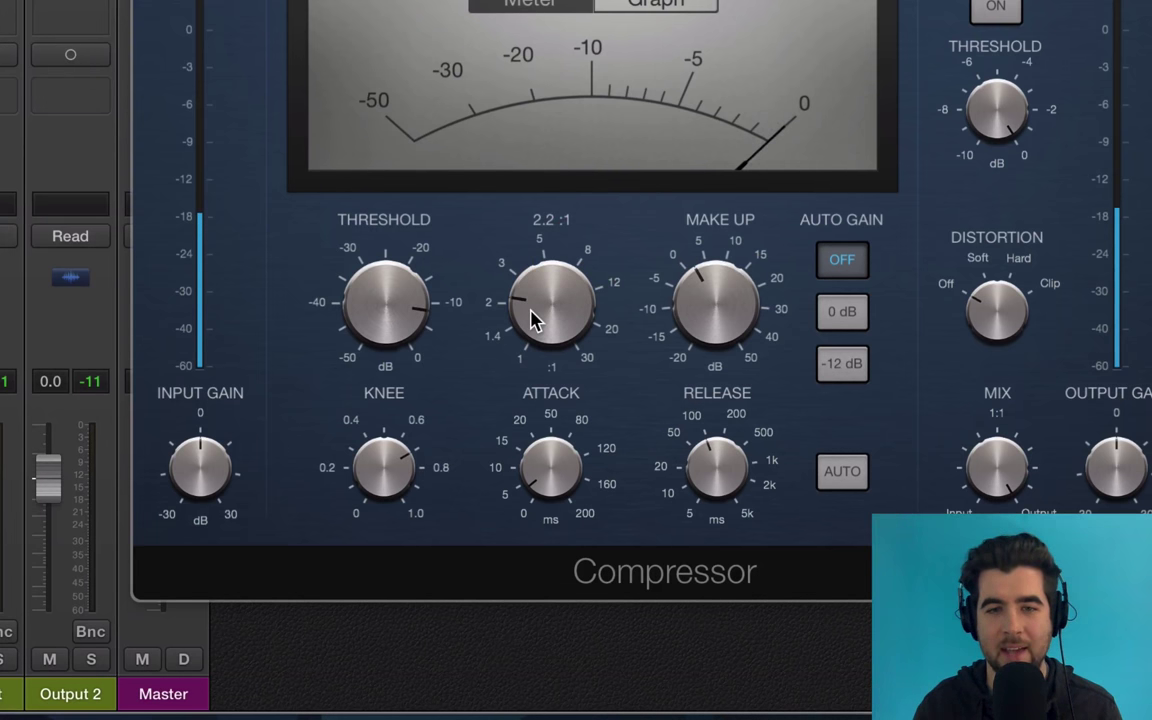
mouse_move(579, 474)
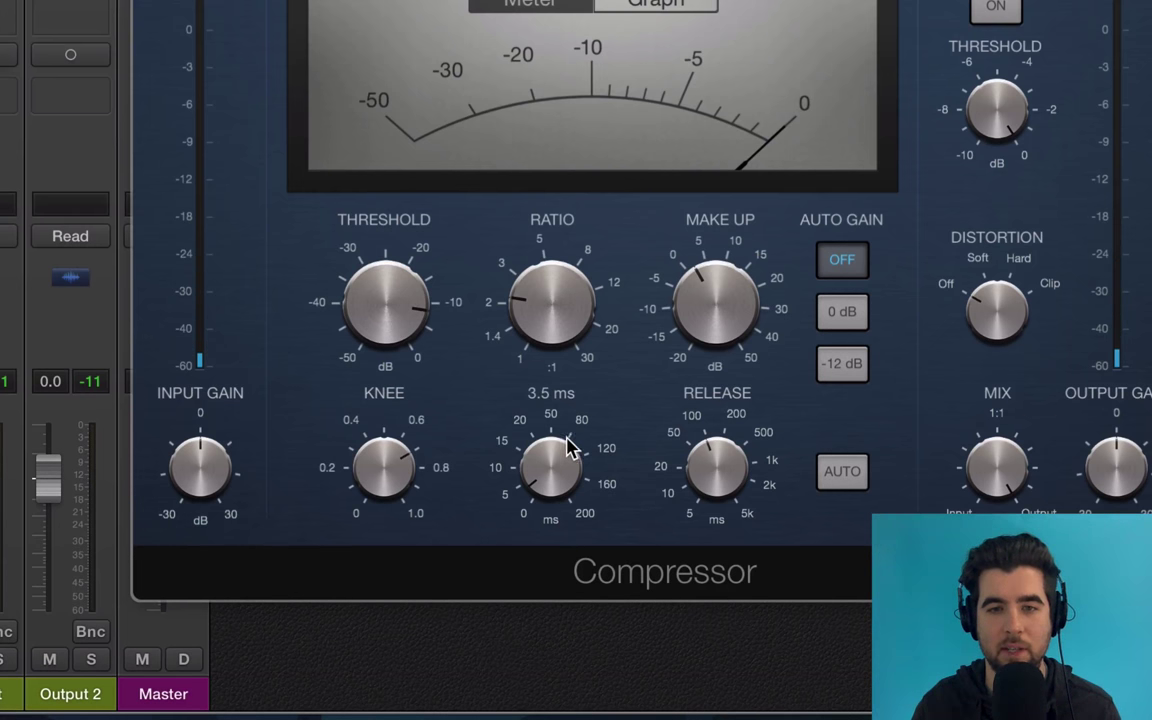
Try Attack times of 8 ms and 5.5 ms, then return it to 3.5 ms.
drag(558, 494, 548, 458)
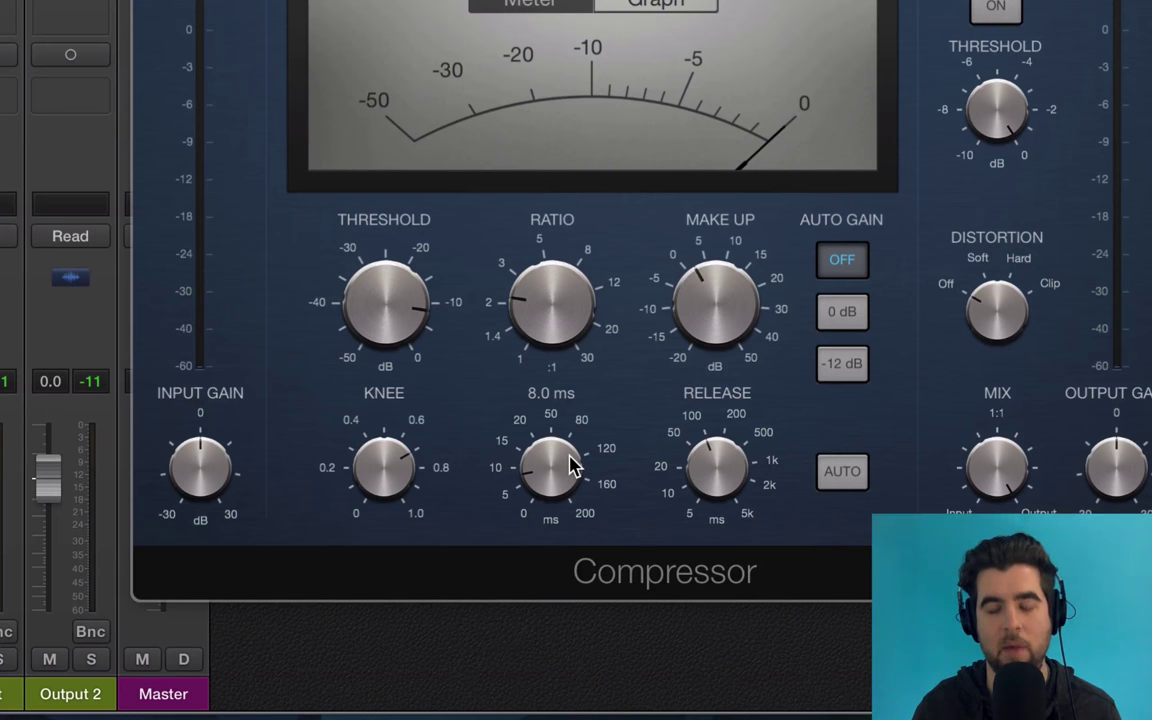
drag(576, 478, 570, 518)
click(560, 501)
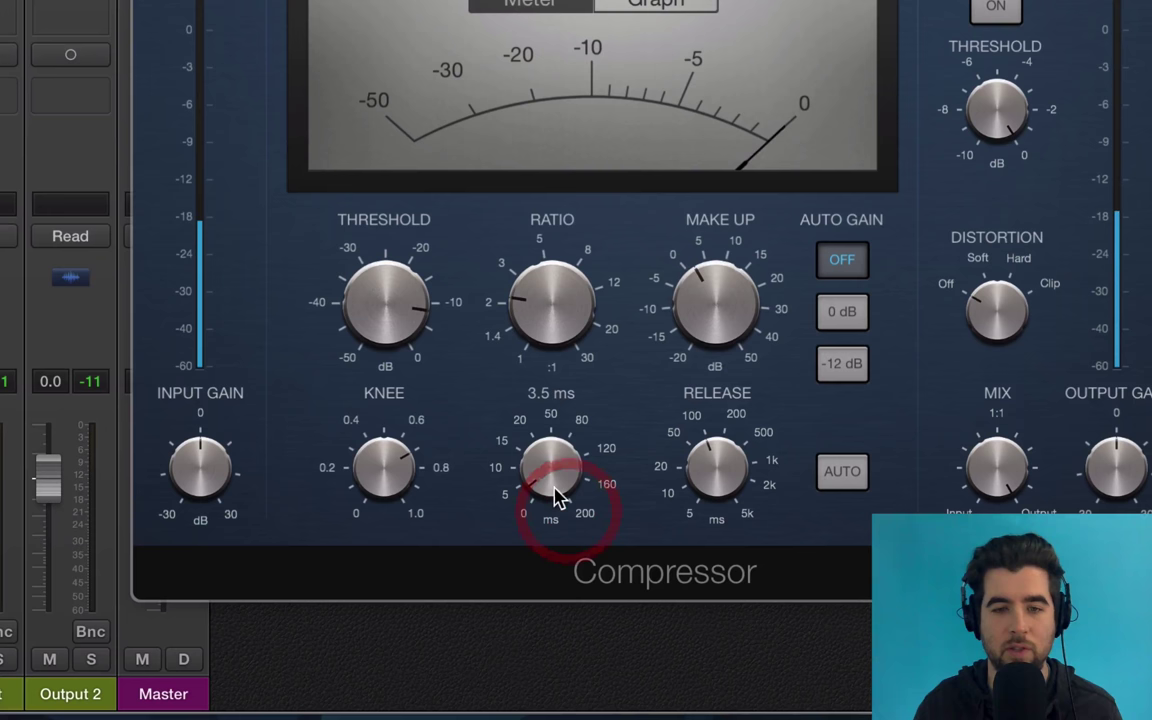
click(560, 490)
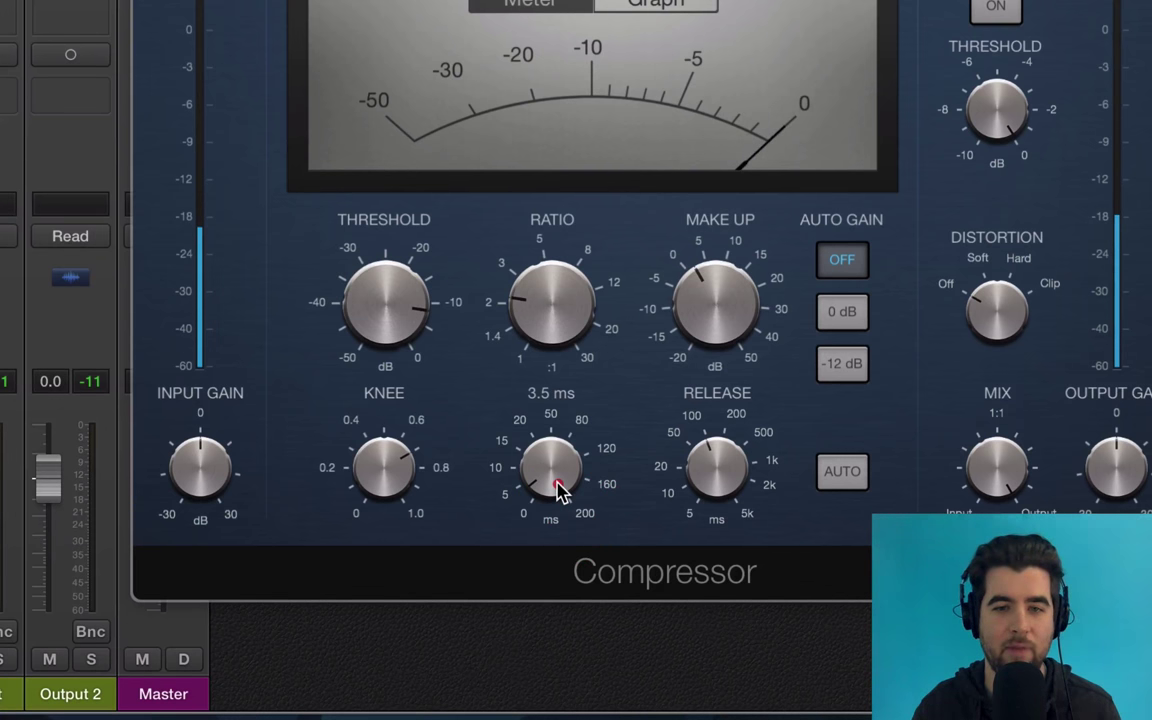
mouse_move(560, 492)
mouse_down()
mouse_move(550, 470)
mouse_move(558, 489)
mouse_up()
mouse_move(718, 490)
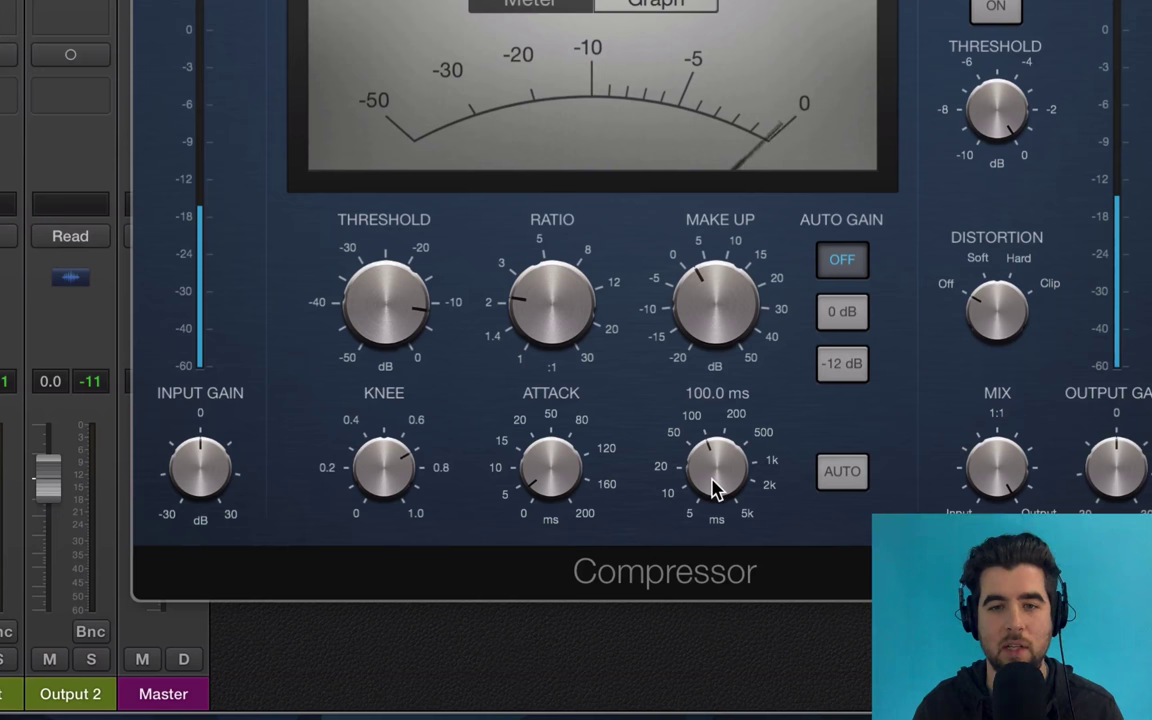
Sweep the Release between 5 ms and 5000 ms and leave it at 110 ms.
drag(718, 478, 717, 471)
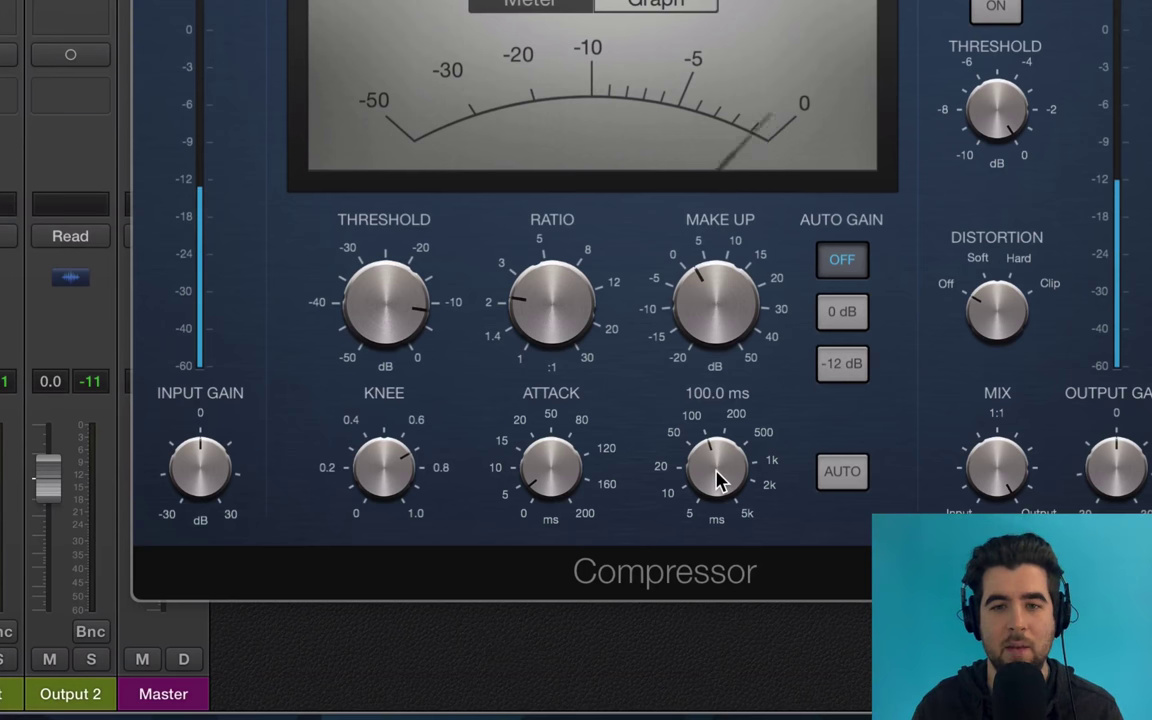
drag(722, 500, 725, 411)
drag(730, 478, 792, 705)
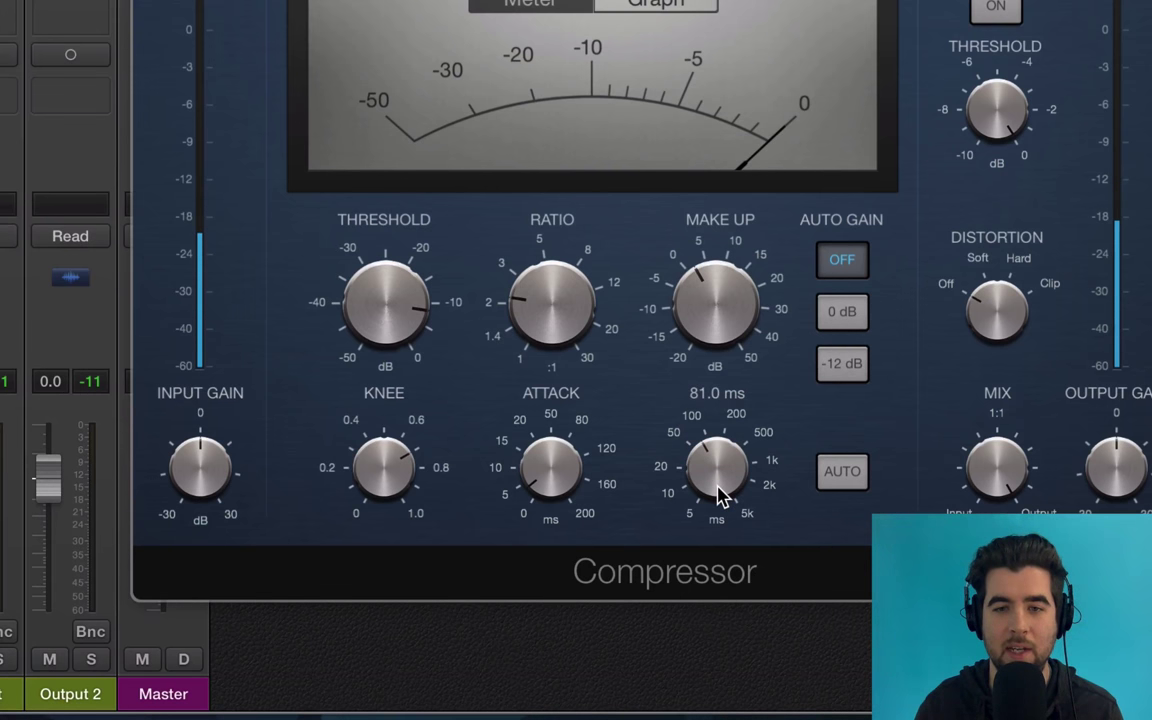
drag(722, 492, 676, 434)
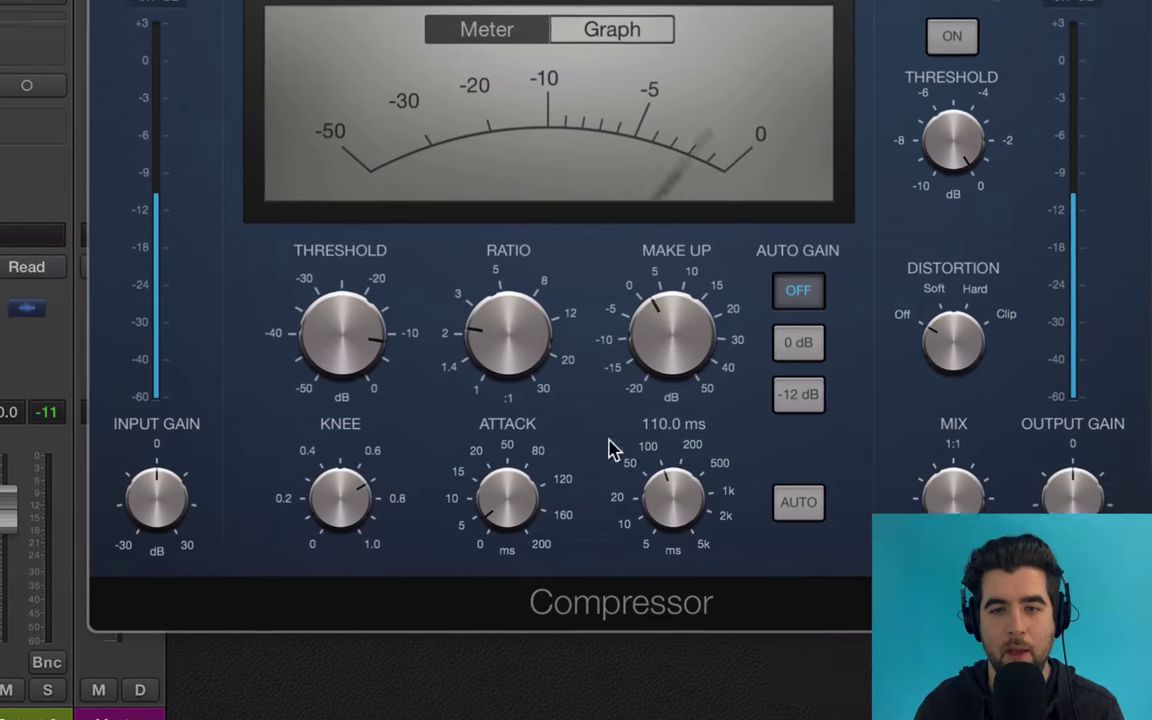
mouse_move(599, 391)
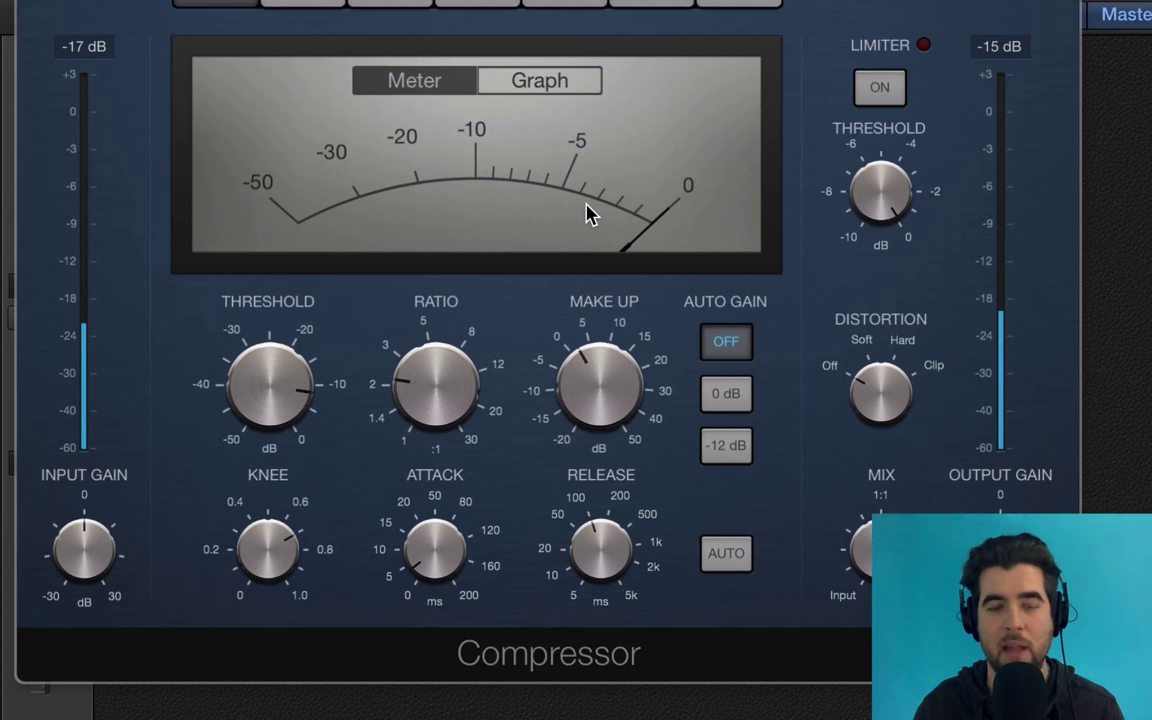
mouse_move(290, 398)
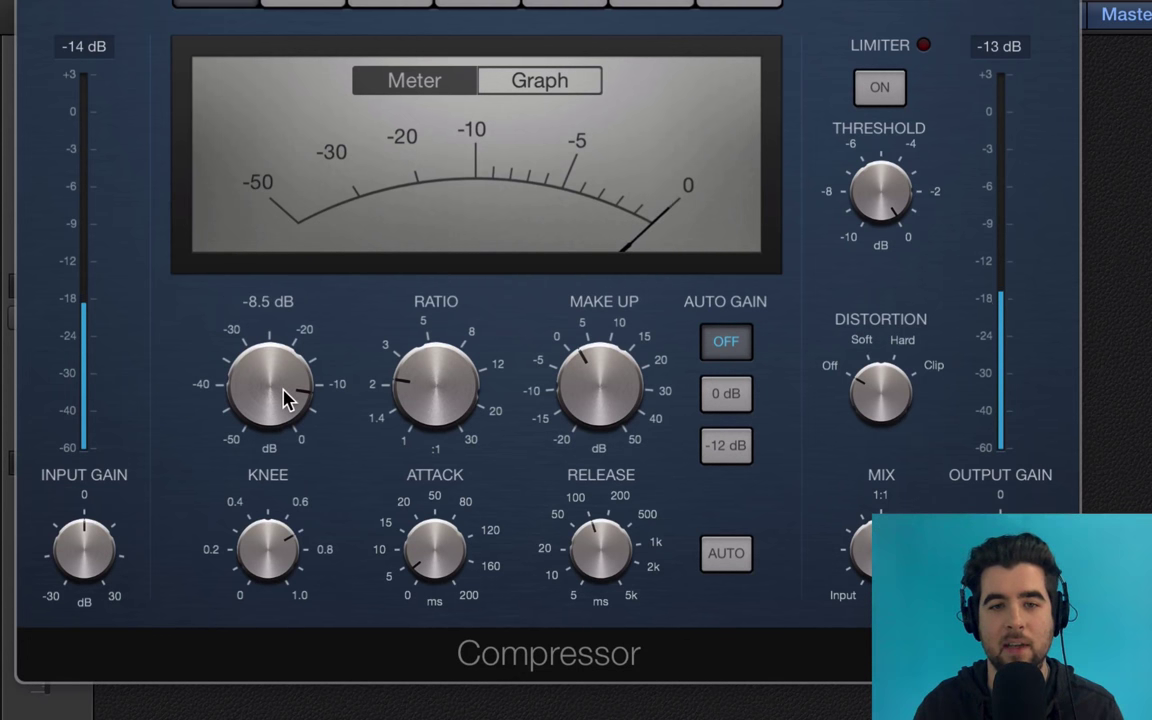
Try Threshold values between -6 and -9.5 dB, then leave it at -12.0 dB.
mouse_move(650, 410)
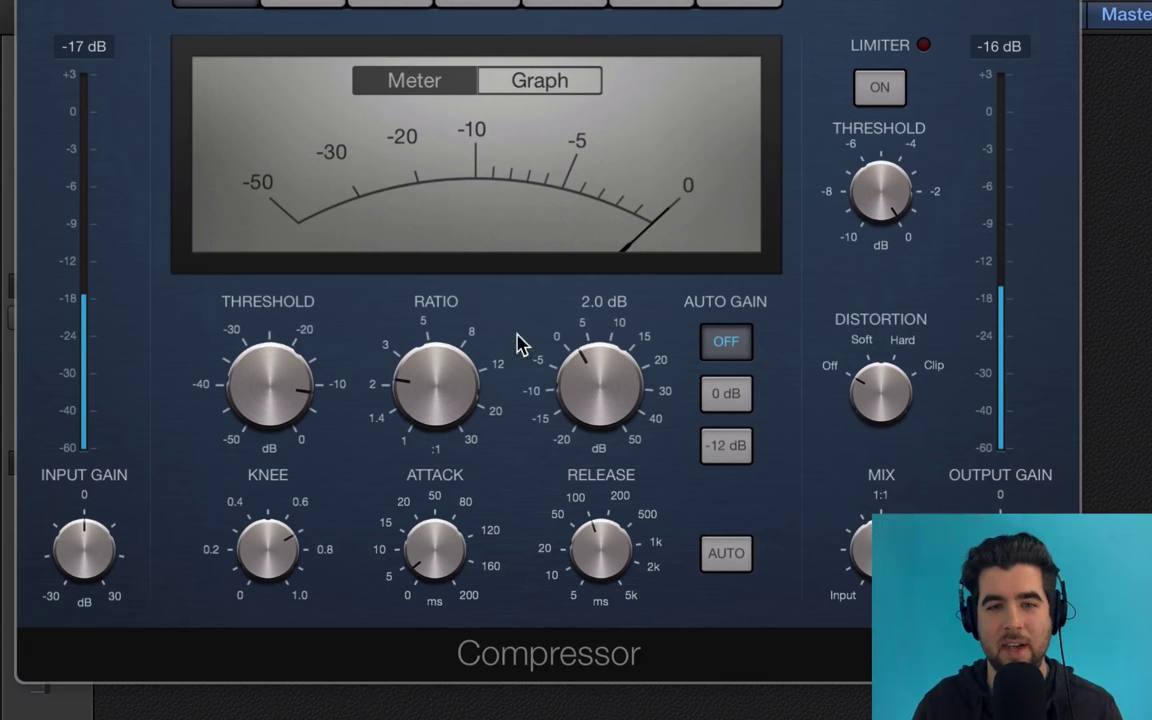
mouse_move(320, 378)
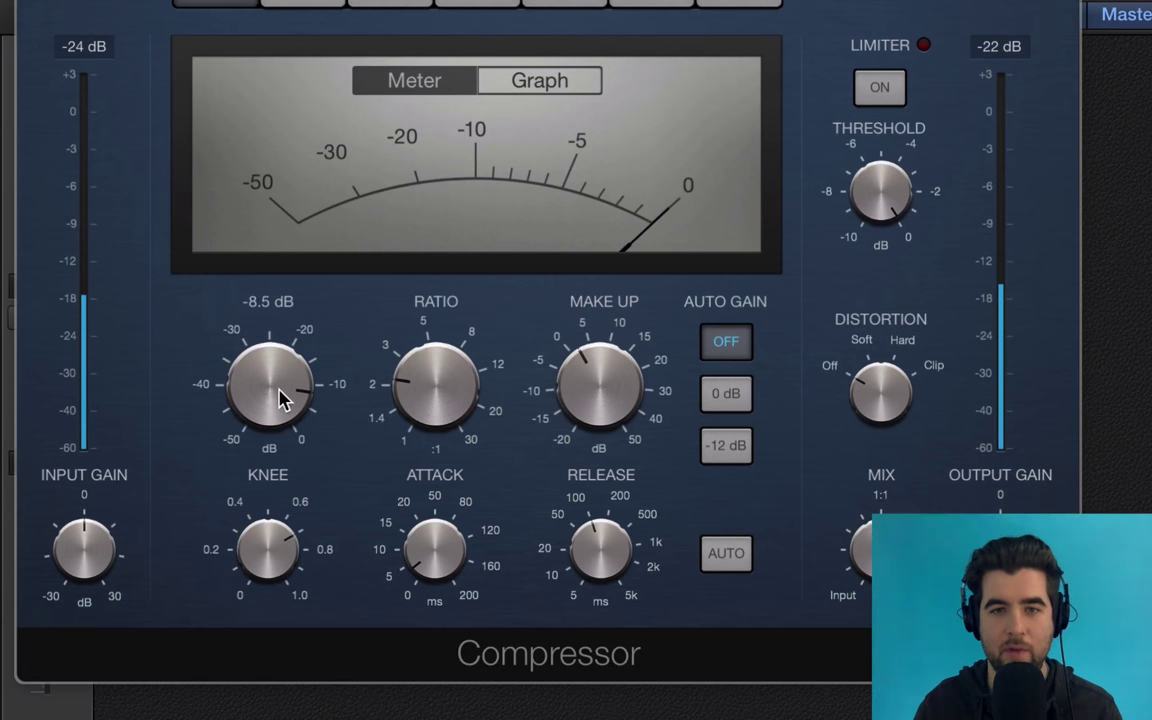
drag(283, 408, 278, 400)
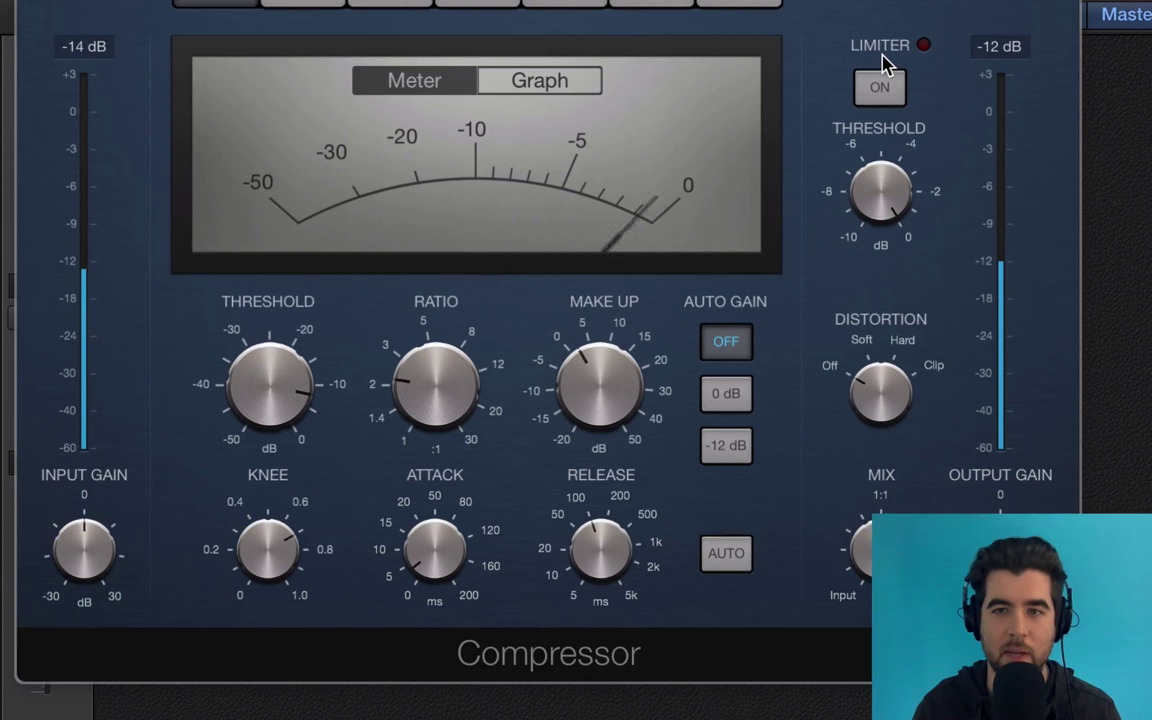
mouse_move(285, 398)
mouse_down()
mouse_move(275, 391)
mouse_move(275, 411)
mouse_up()
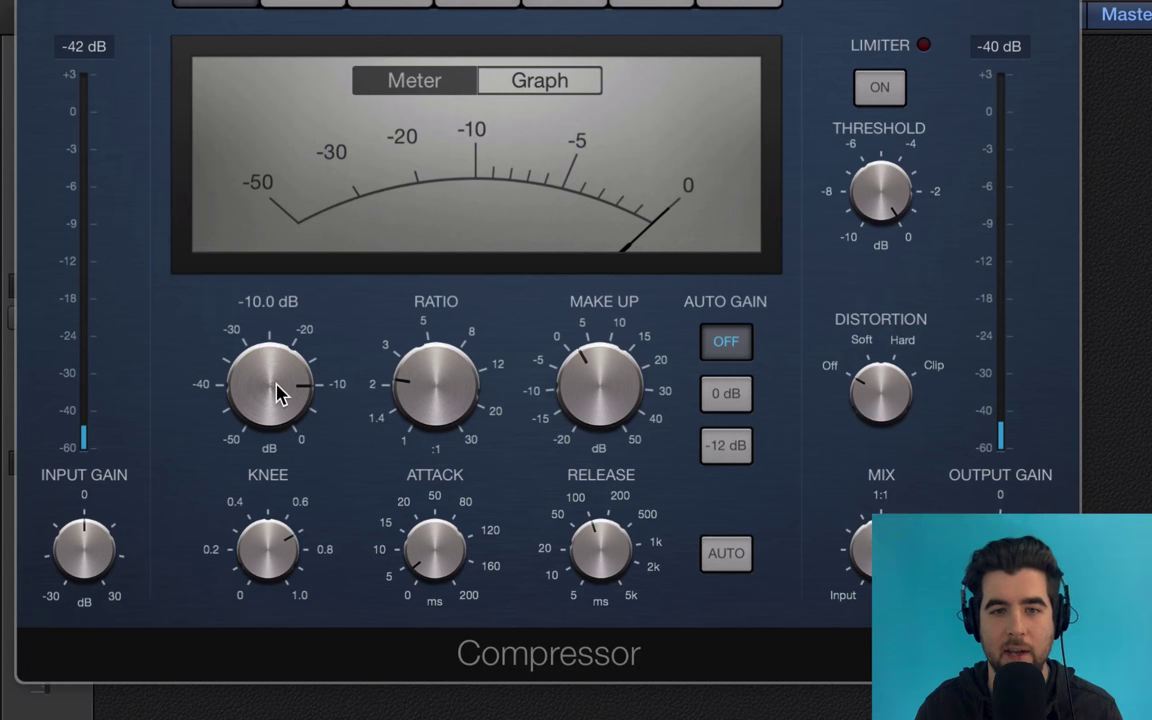
drag(281, 401, 287, 416)
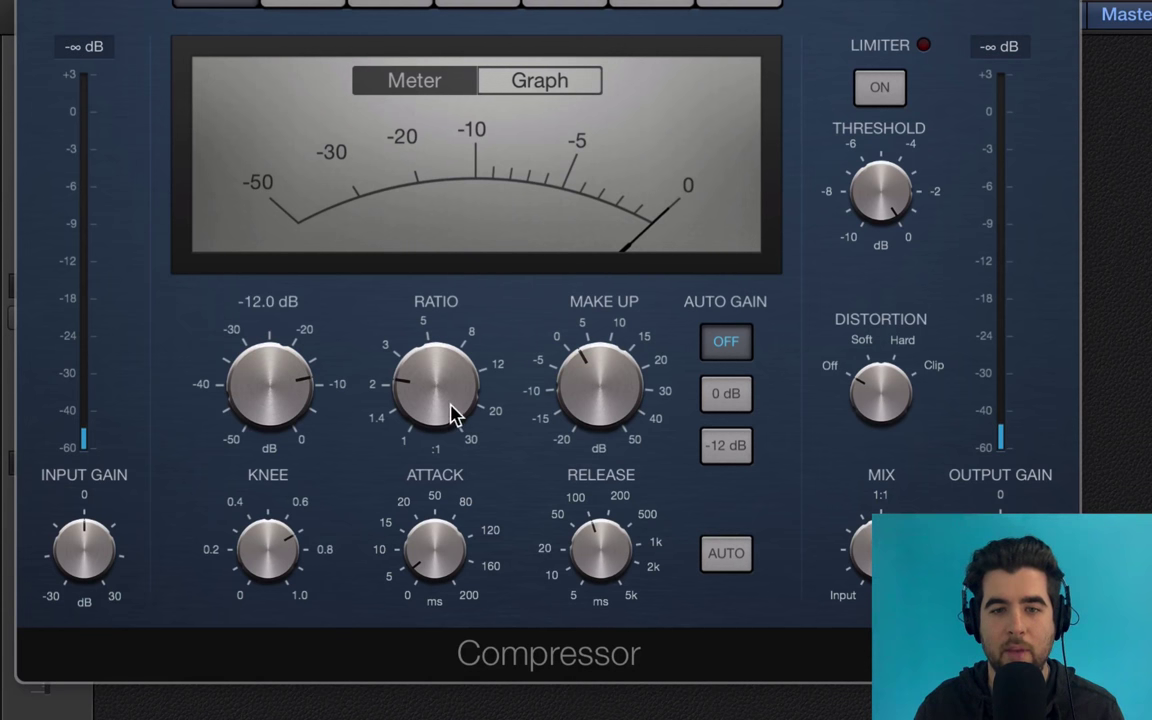
Raise Ratio to 2.5:1 and Make-up Gain to 3.0 dB, and lower Limiter Threshold to -1.0 dB.
mouse_move(447, 405)
drag(447, 405, 452, 348)
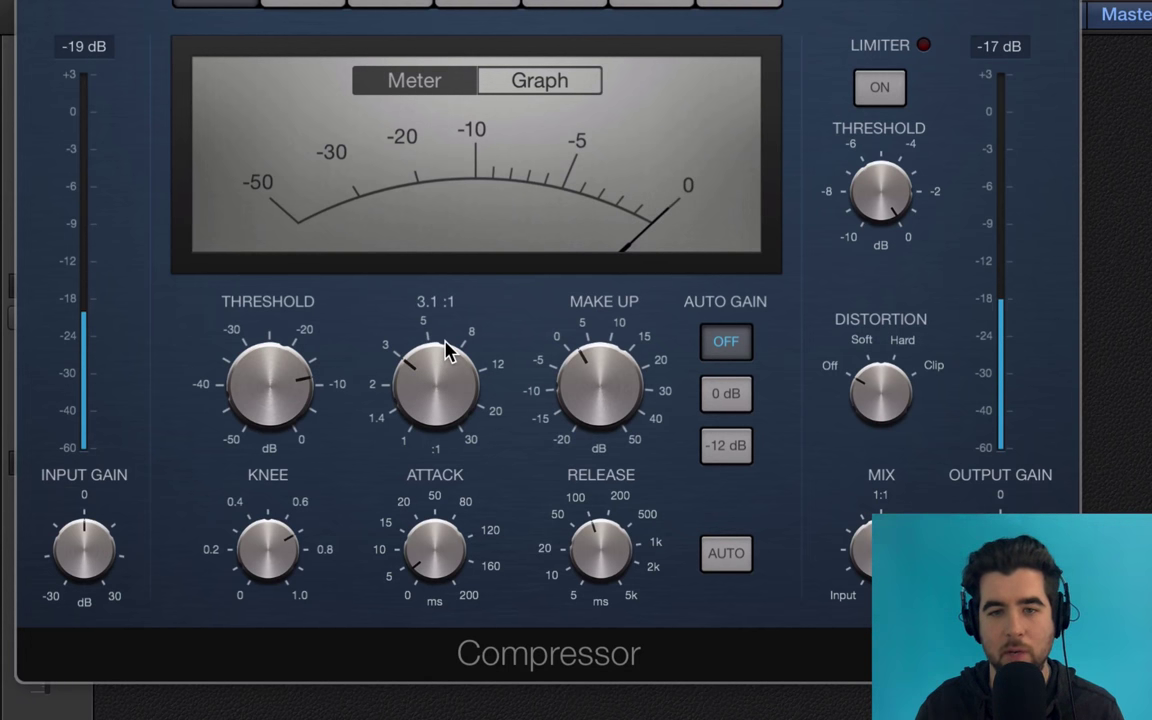
mouse_move(442, 566)
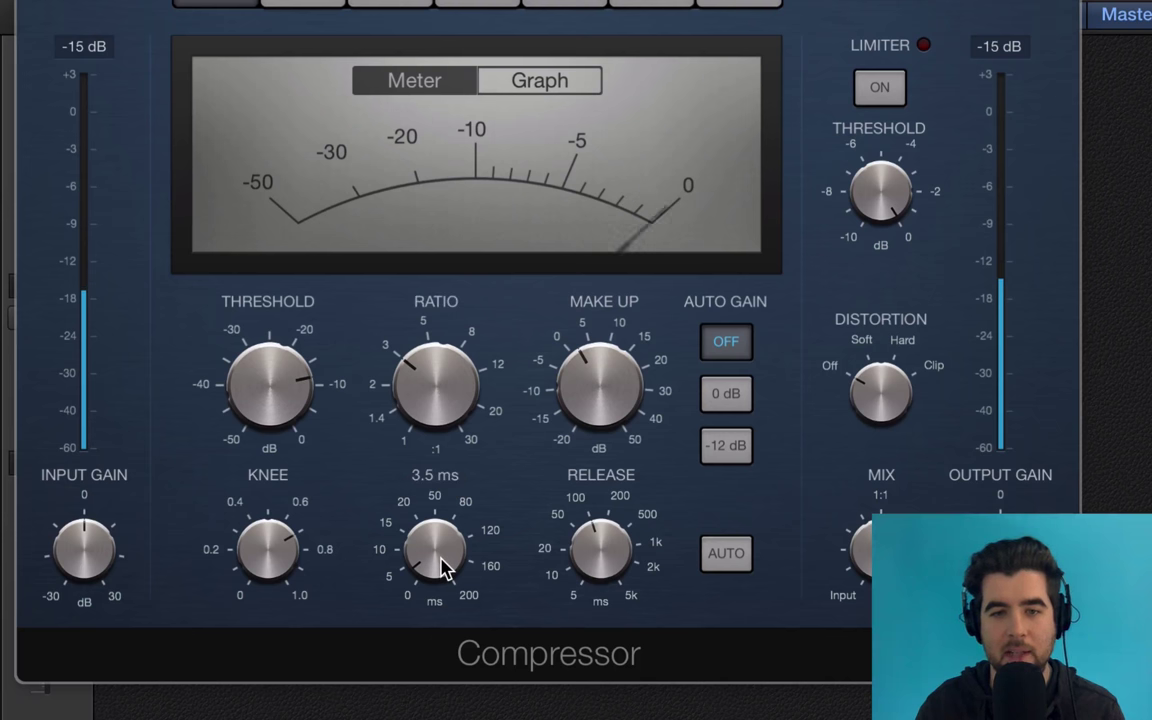
mouse_move(557, 550)
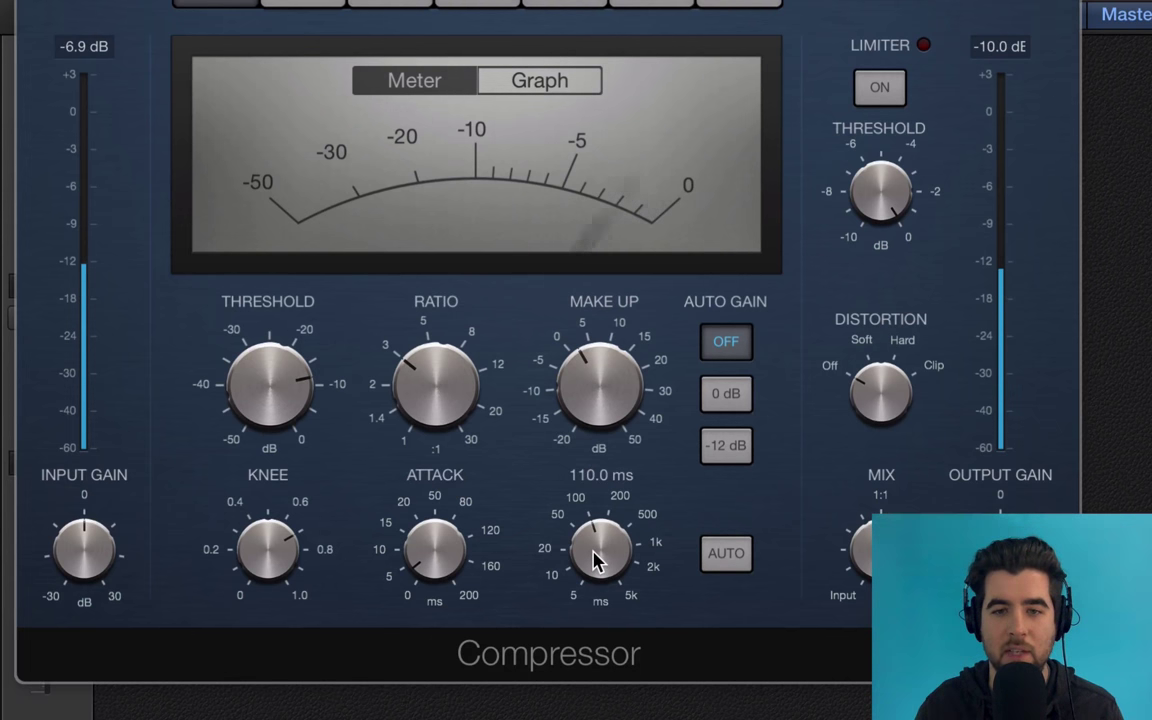
scroll(596, 560, down, 1)
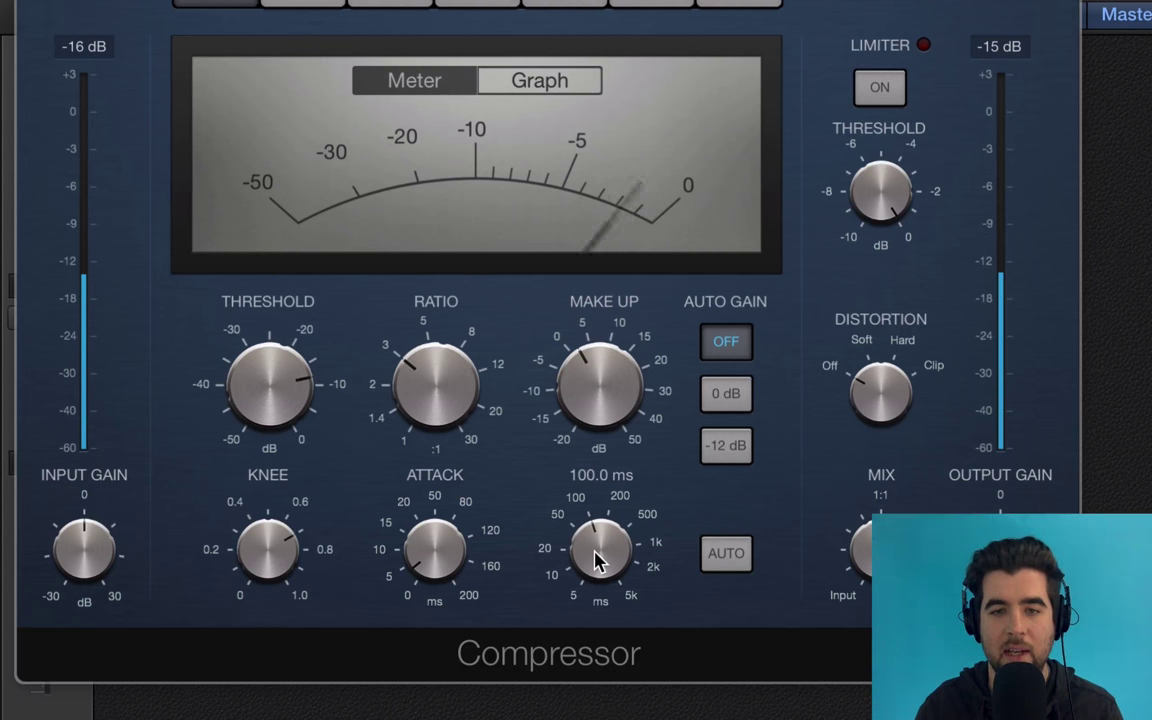
mouse_move(603, 403)
drag(603, 403, 610, 396)
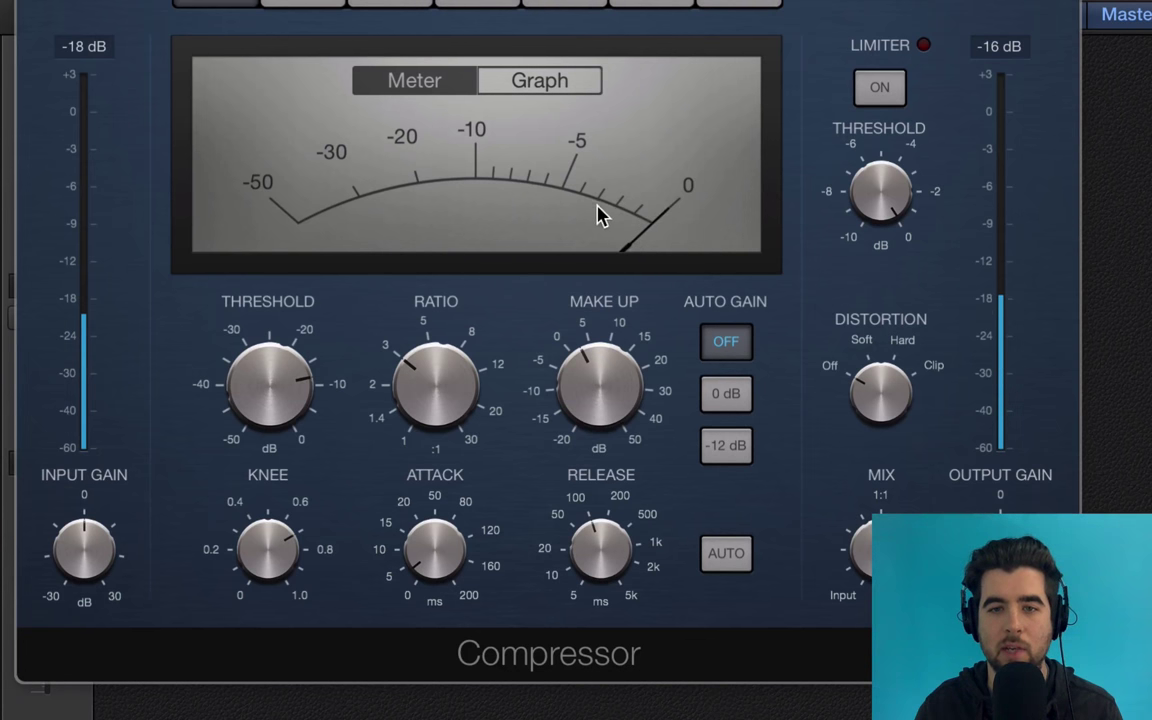
mouse_move(622, 325)
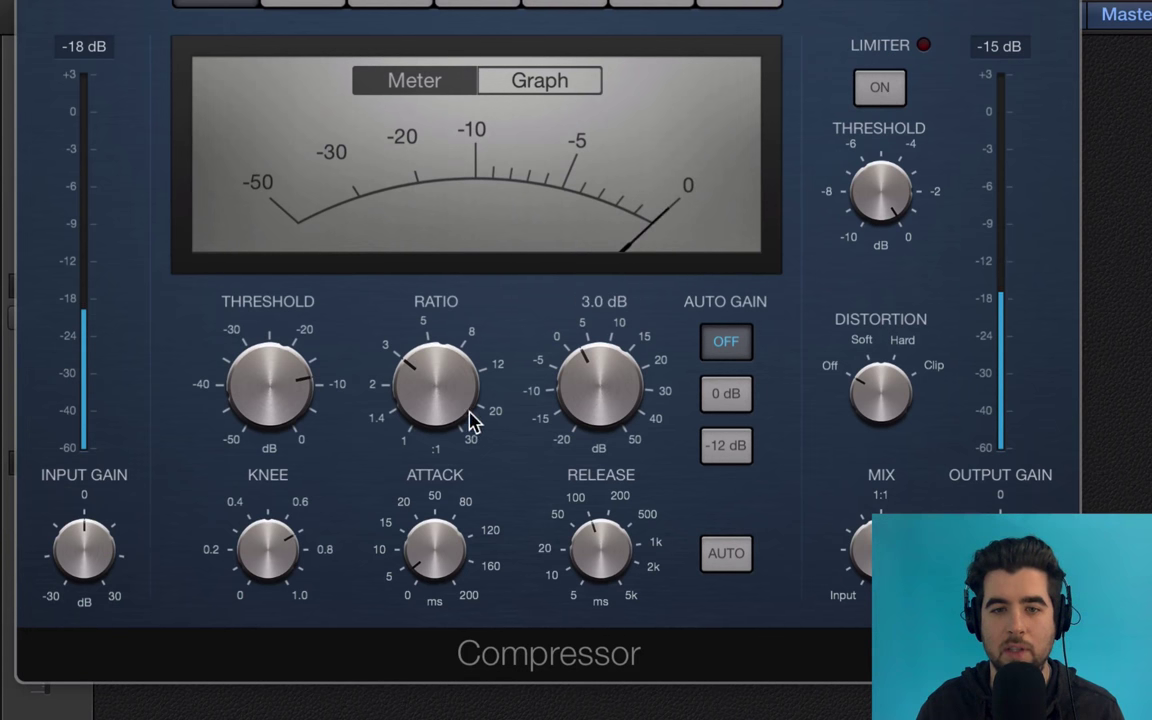
drag(884, 168, 885, 224)
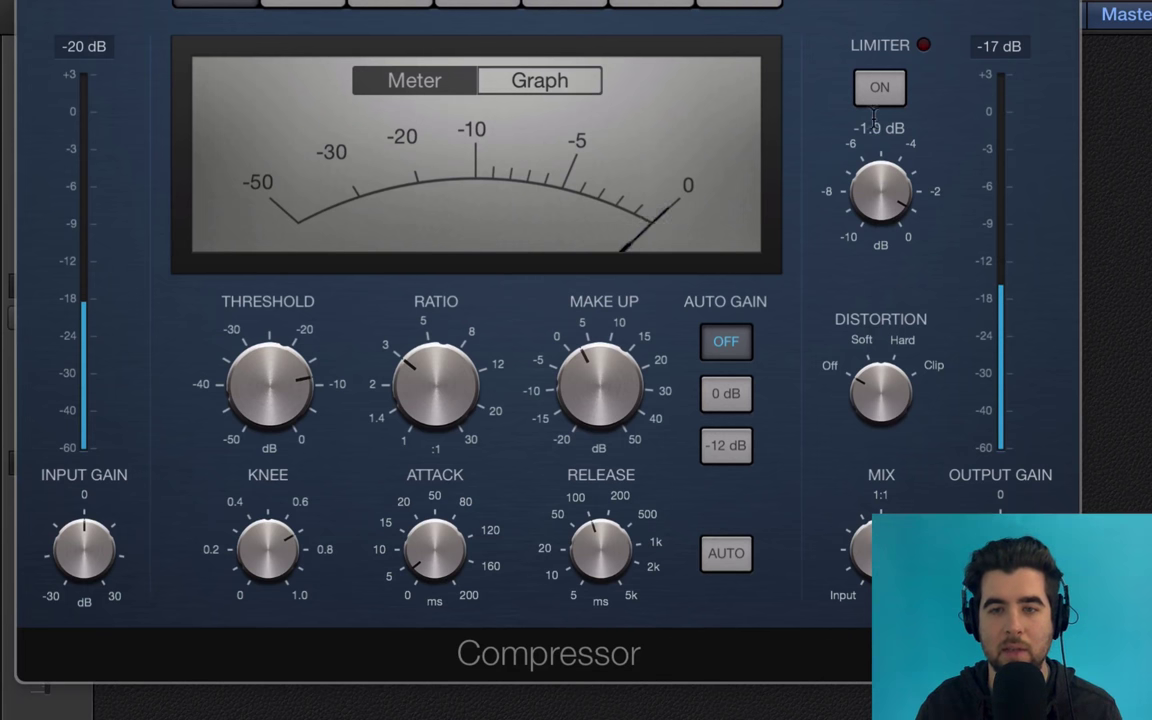
Toggle the Limiter on and off, keep its threshold at -1.0 dB, and trim Output Gain to -2 dB.
click(880, 88)
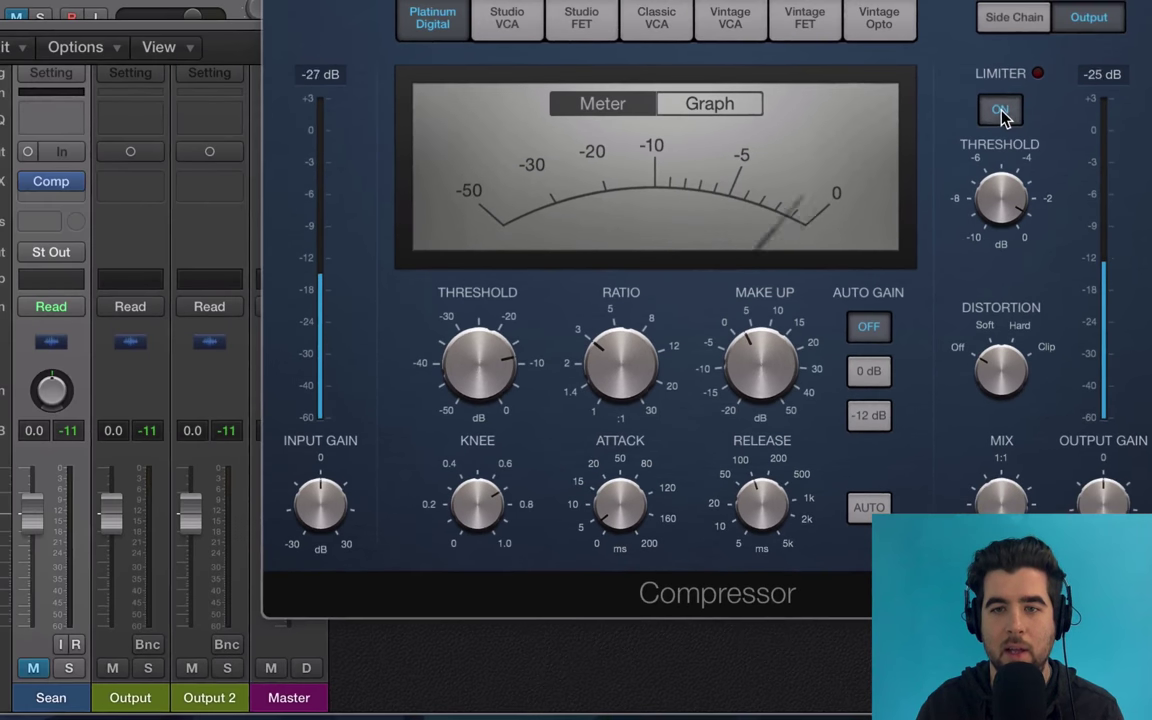
click(884, 88)
drag(884, 200, 870, 204)
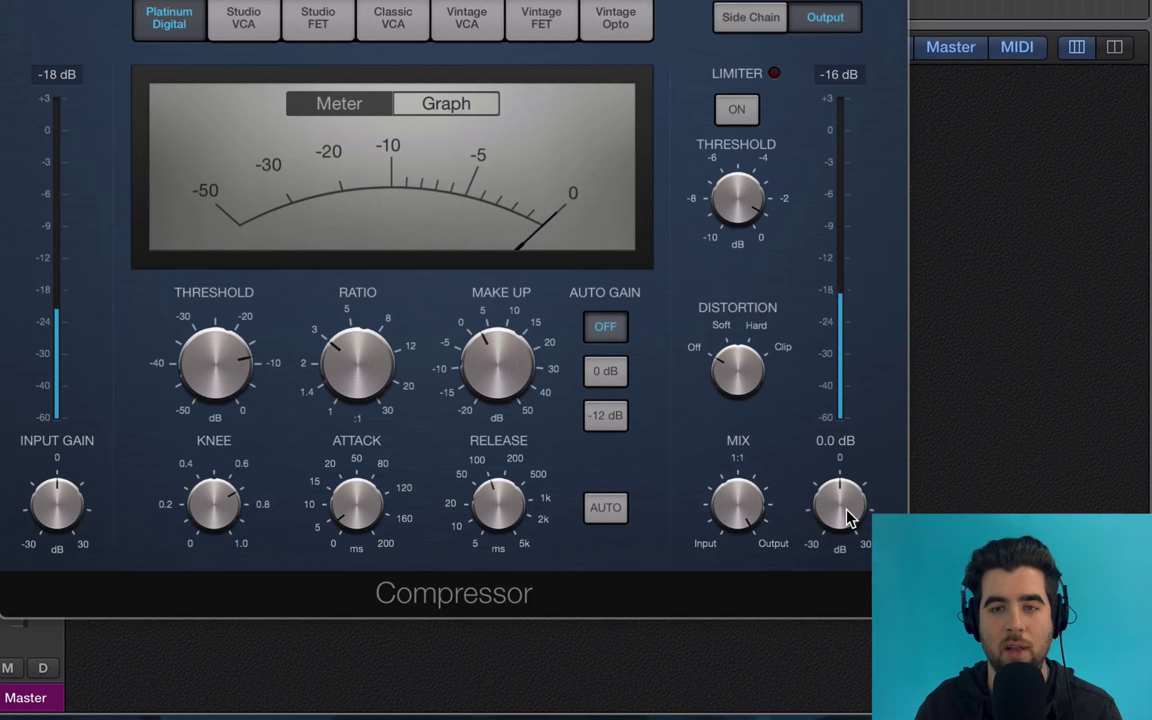
mouse_move(843, 513)
mouse_down()
mouse_move(848, 527)
mouse_move(853, 490)
mouse_move(856, 509)
mouse_up()
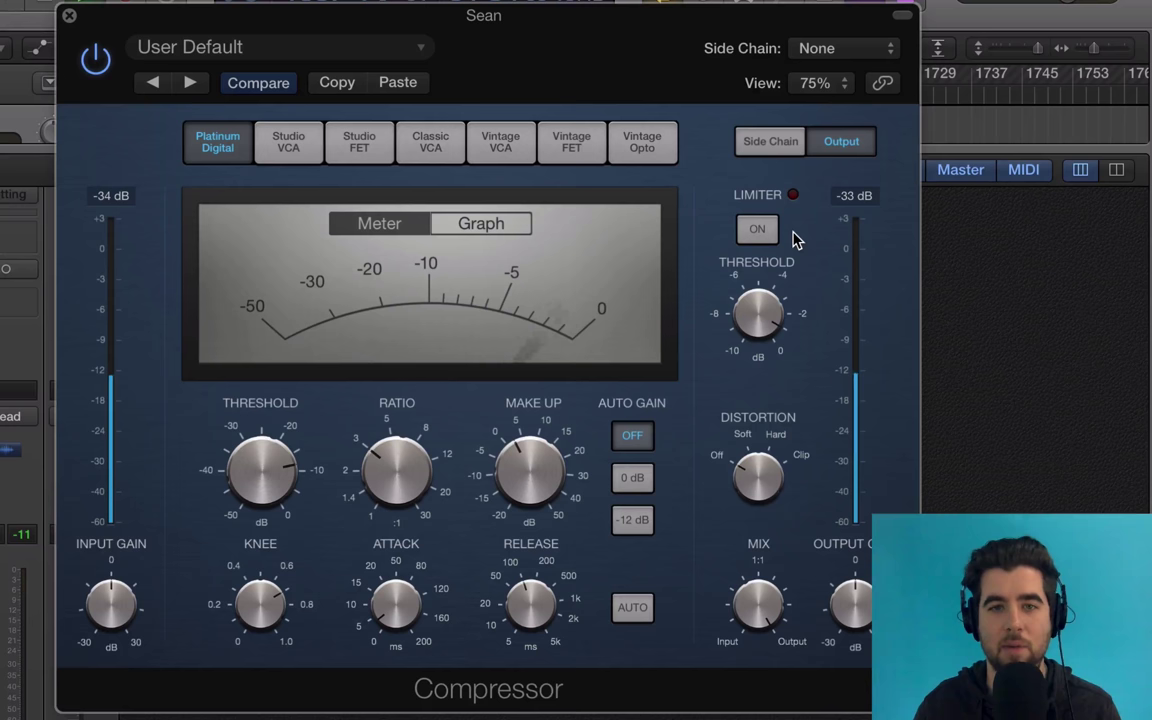
Show the Compressor's Side Chain settings and change detection from Peak to RMS.
click(774, 149)
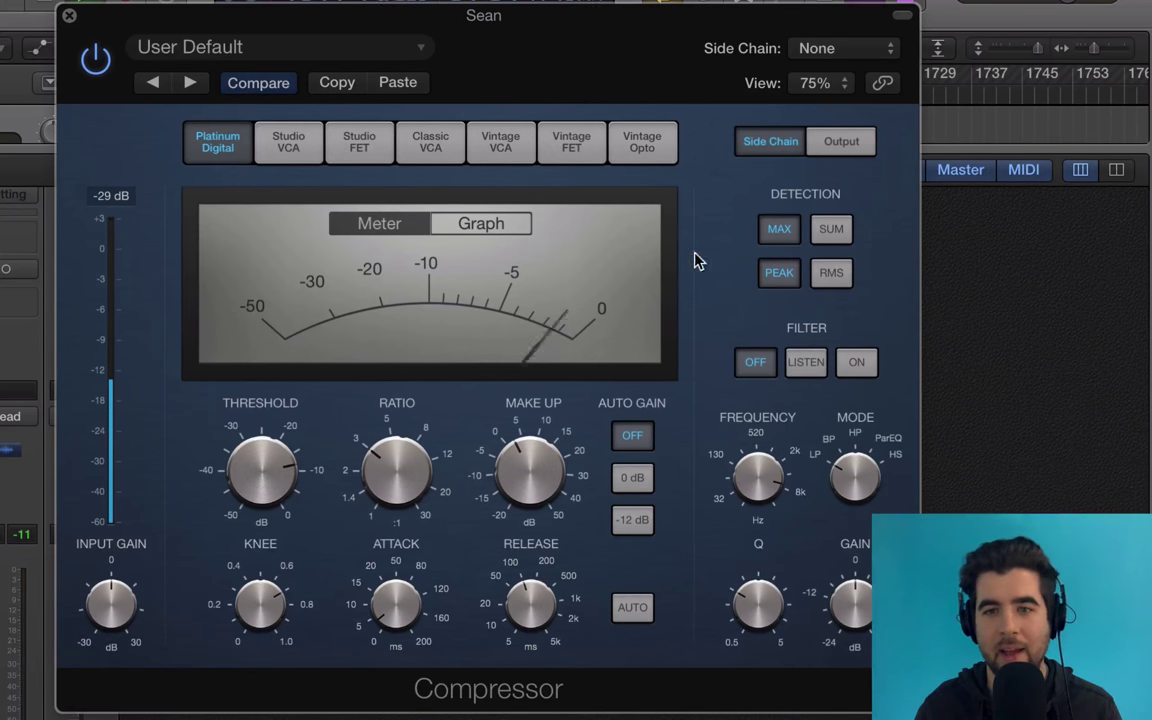
click(779, 277)
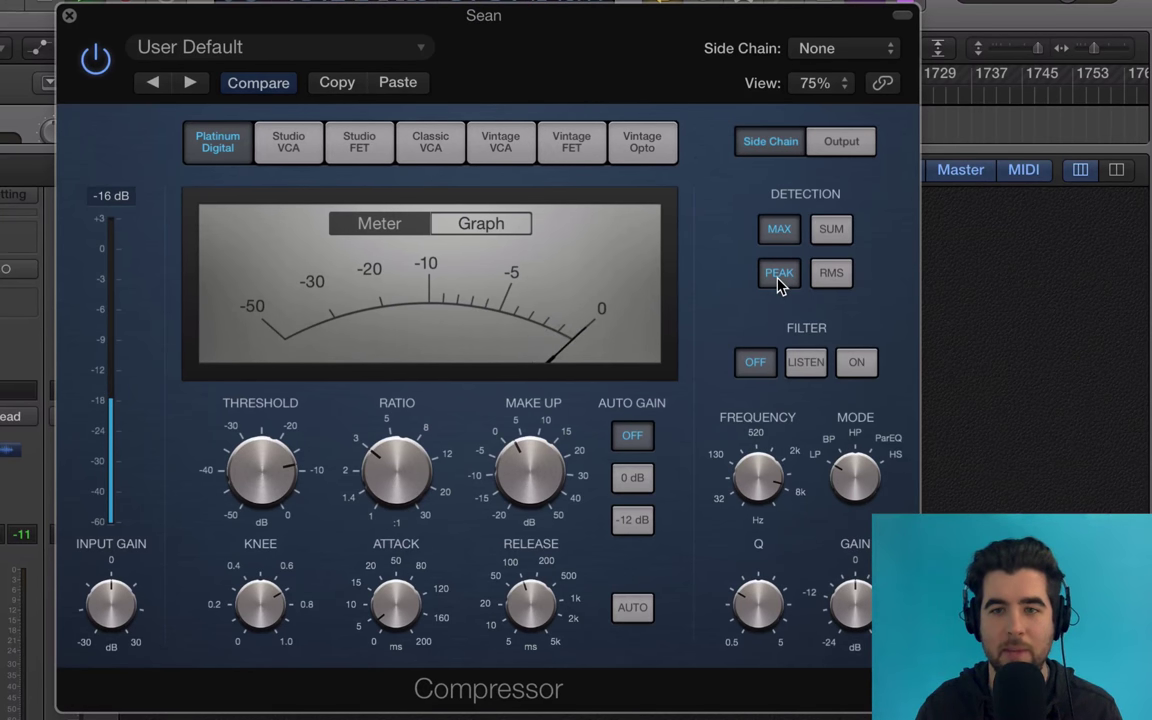
click(833, 276)
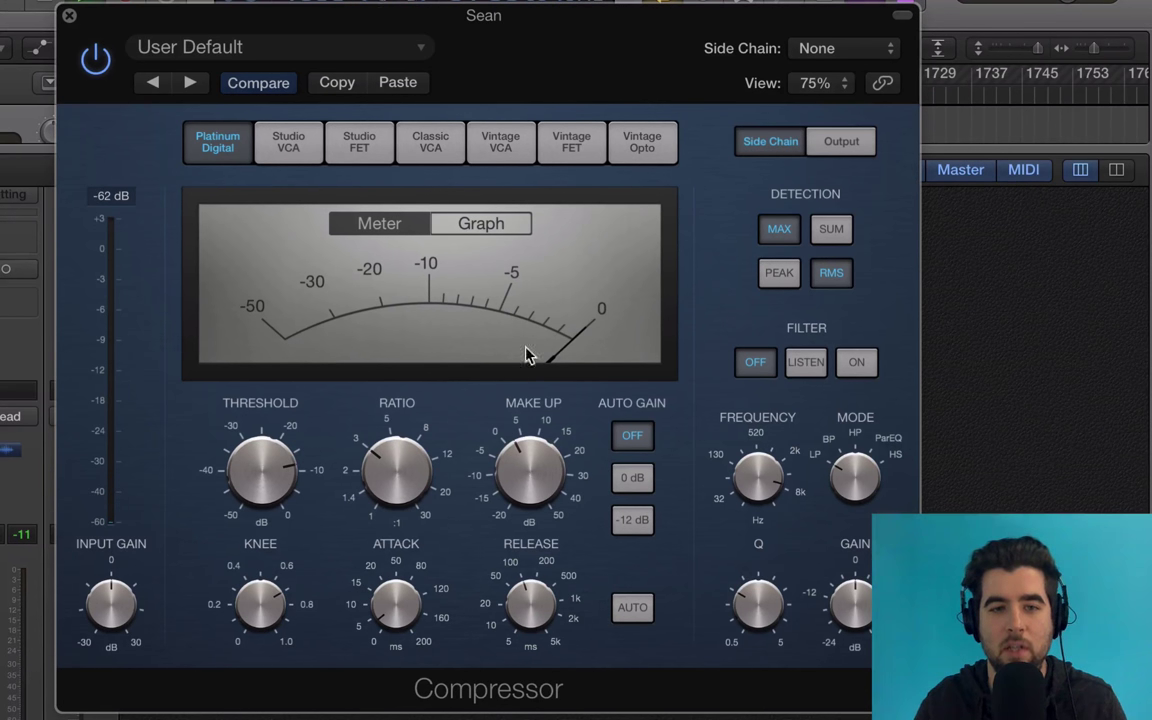
Set threshold to about -19 dB, ratio about 2.6:1, make-up 3.0 dB, attack 3.5 ms, release 210 ms.
mouse_move(260, 480)
mouse_move(280, 485)
mouse_down()
mouse_move(285, 576)
mouse_move(265, 477)
mouse_up()
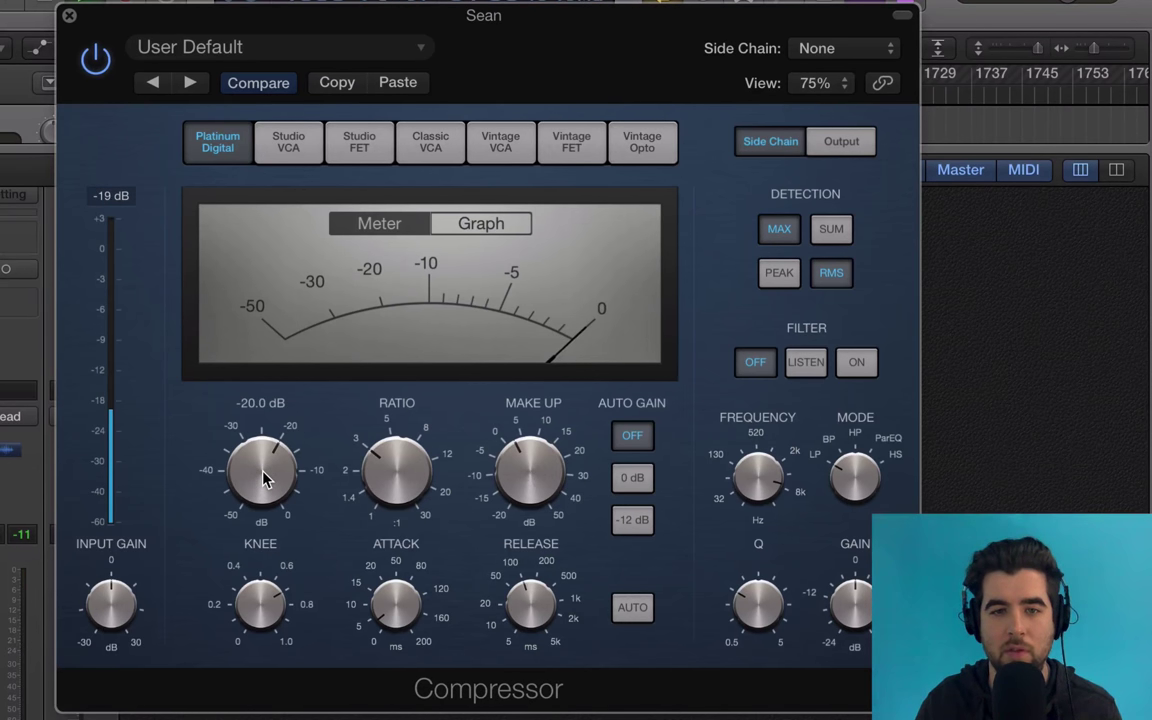
mouse_move(393, 470)
mouse_down()
mouse_move(411, 534)
mouse_move(393, 470)
mouse_move(395, 480)
mouse_up()
drag(540, 470, 442, 571)
drag(390, 622, 393, 609)
drag(558, 615, 532, 593)
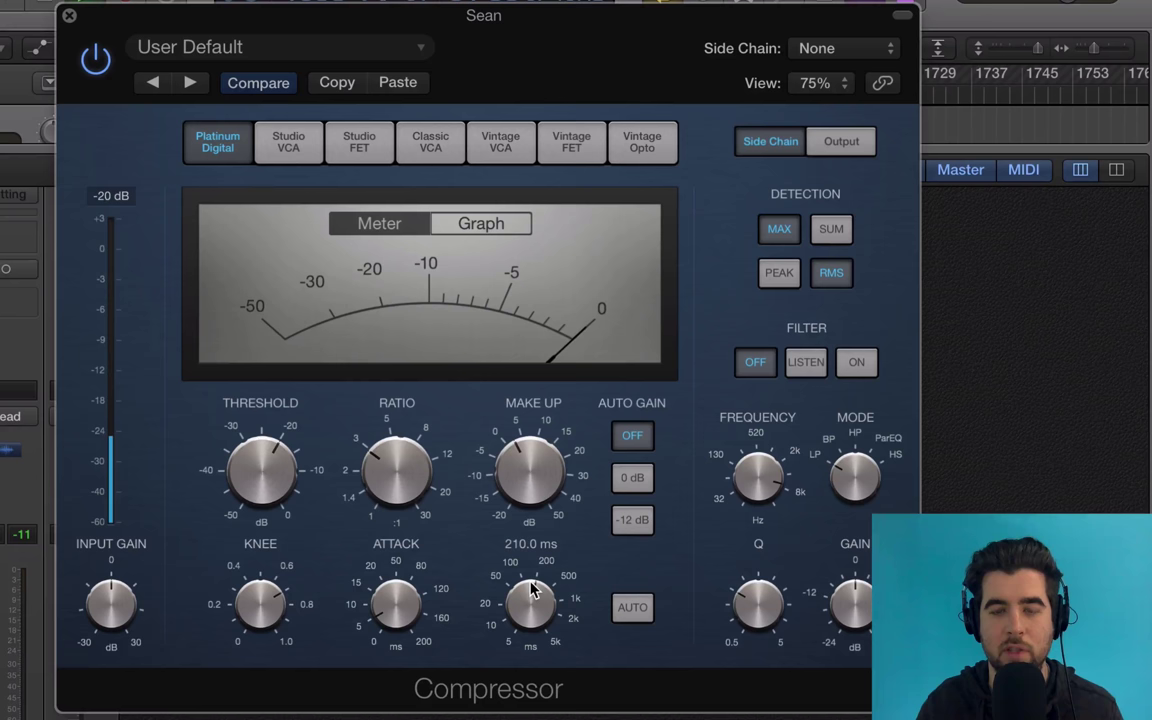
drag(532, 590, 532, 590)
mouse_move(340, 470)
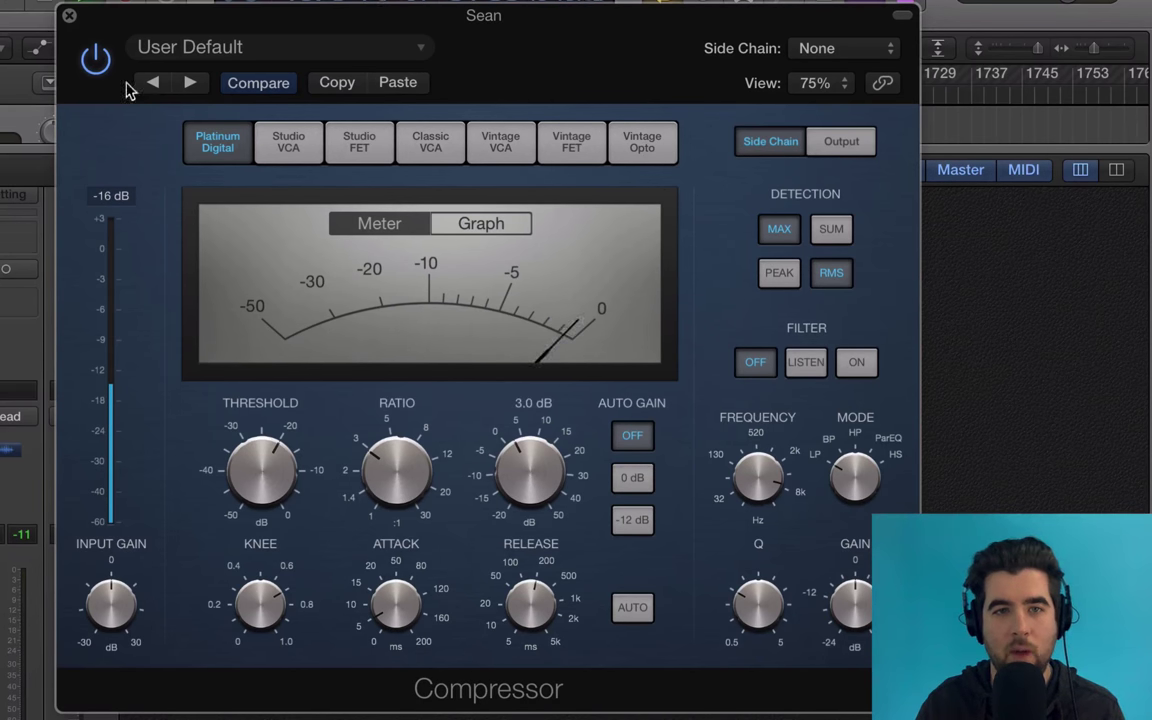
Insert a mono Compressor in the vocal channel's next Audio FX slot.
click(68, 20)
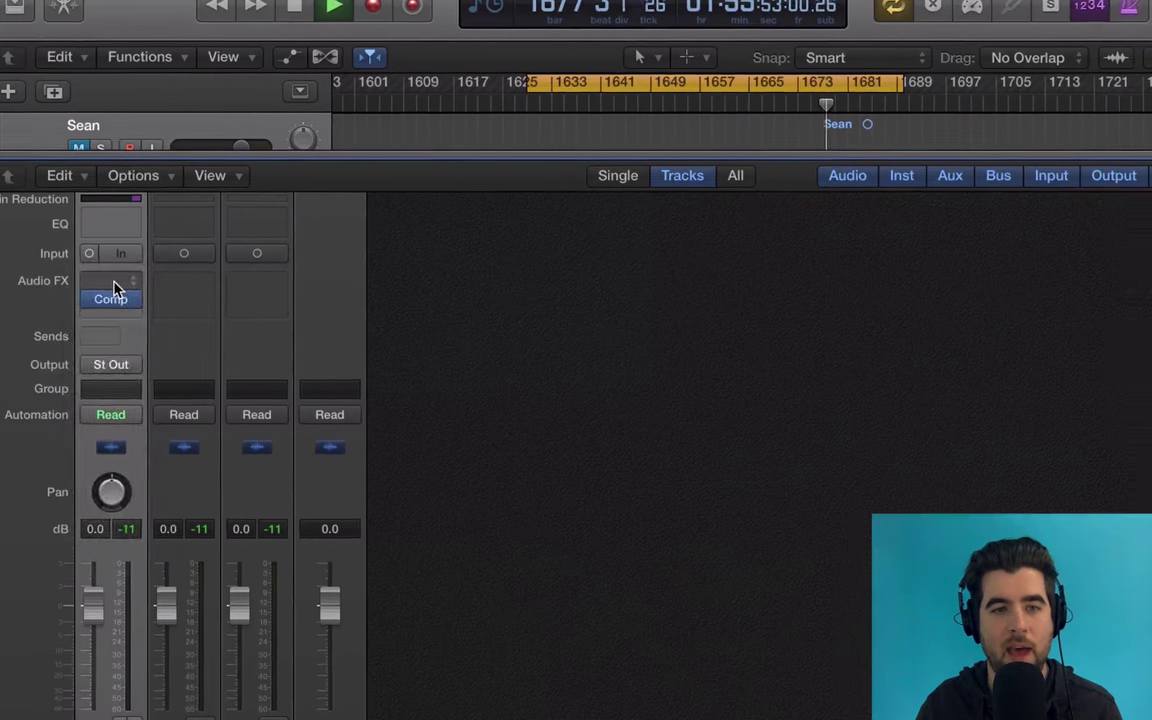
click(113, 288)
mouse_move(219, 362)
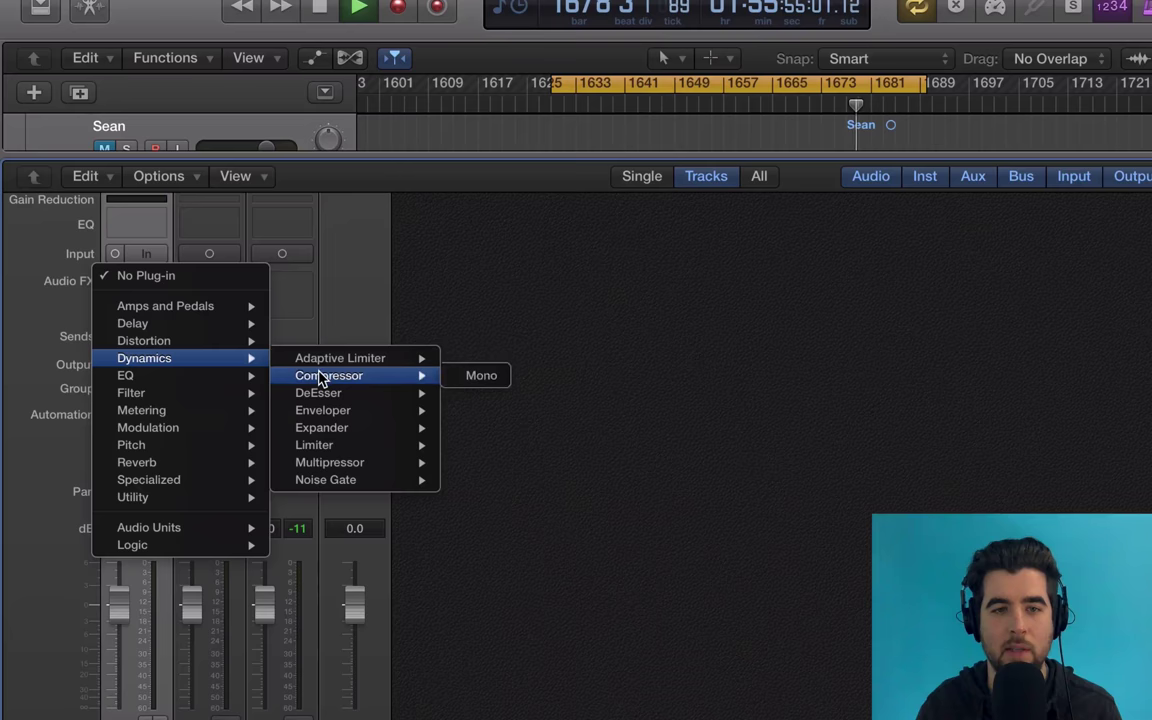
click(330, 372)
Nudge the second Compressor's threshold and lower its ratio from 3.1:1 to 2.9:1.
mouse_move(252, 467)
drag(252, 467, 251, 461)
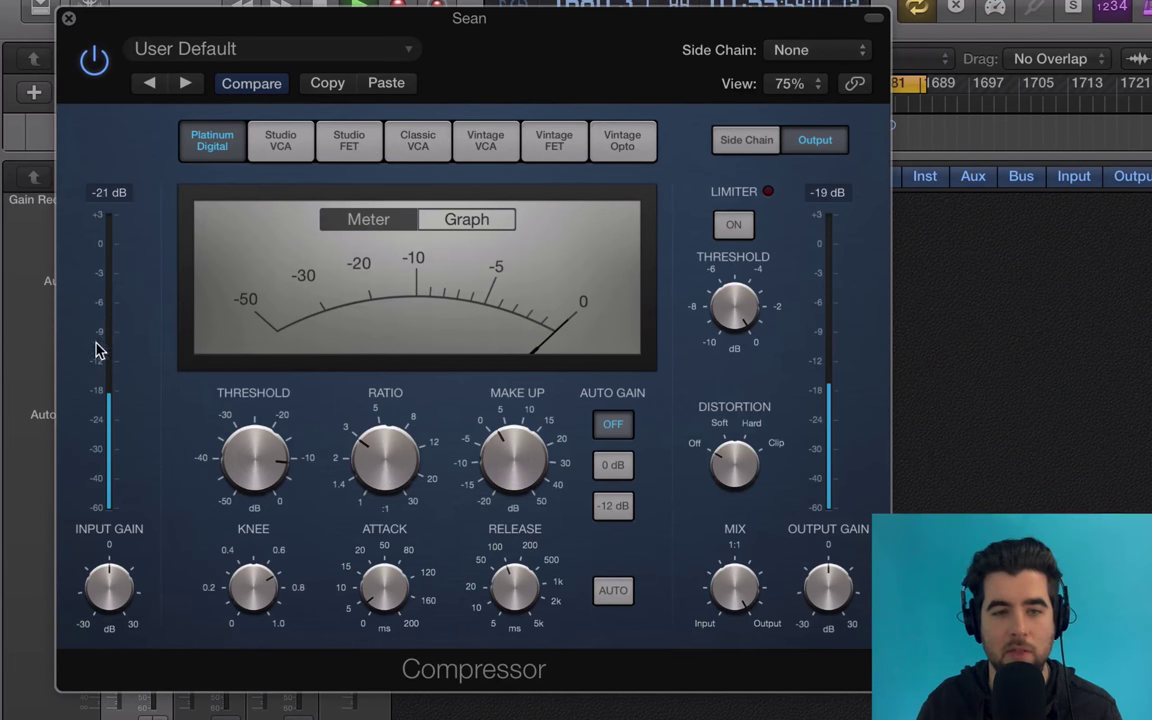
drag(386, 463, 388, 470)
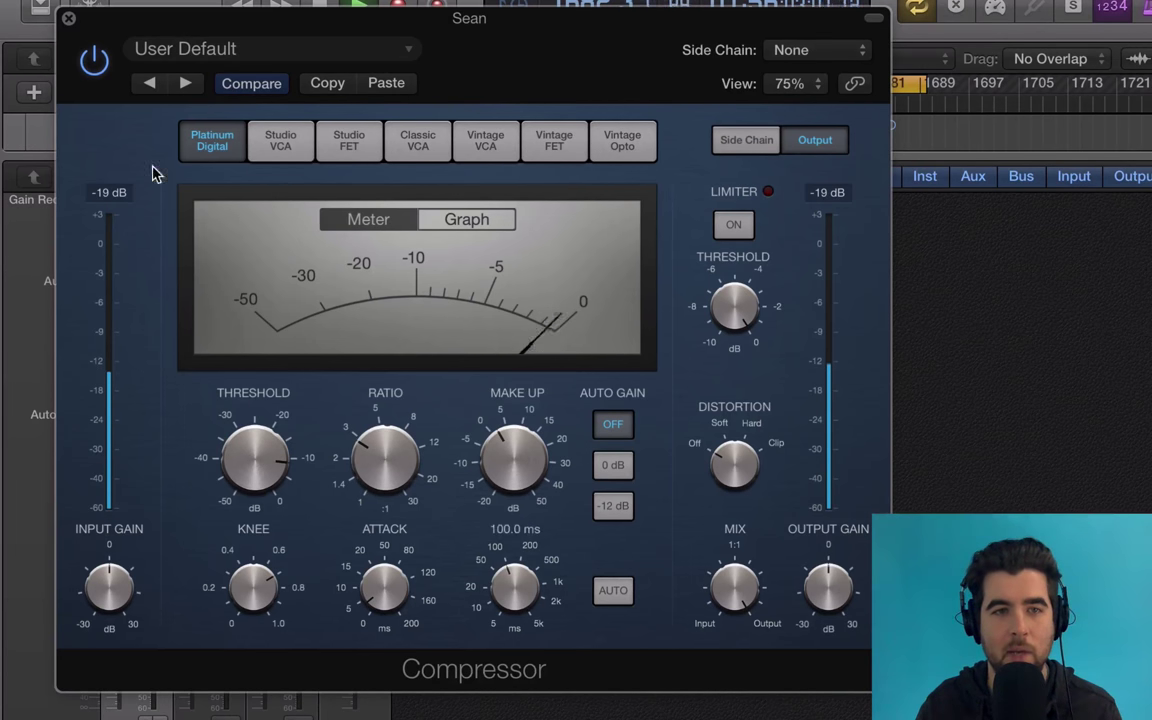
click(68, 19)
click(140, 299)
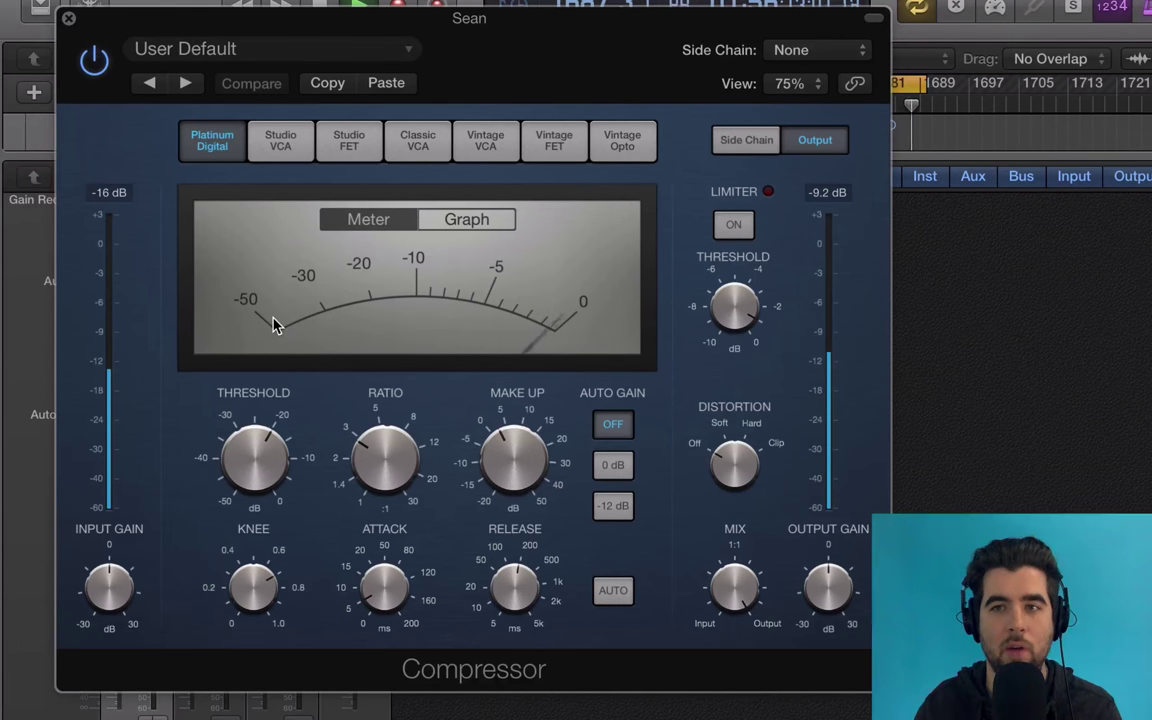
click(68, 18)
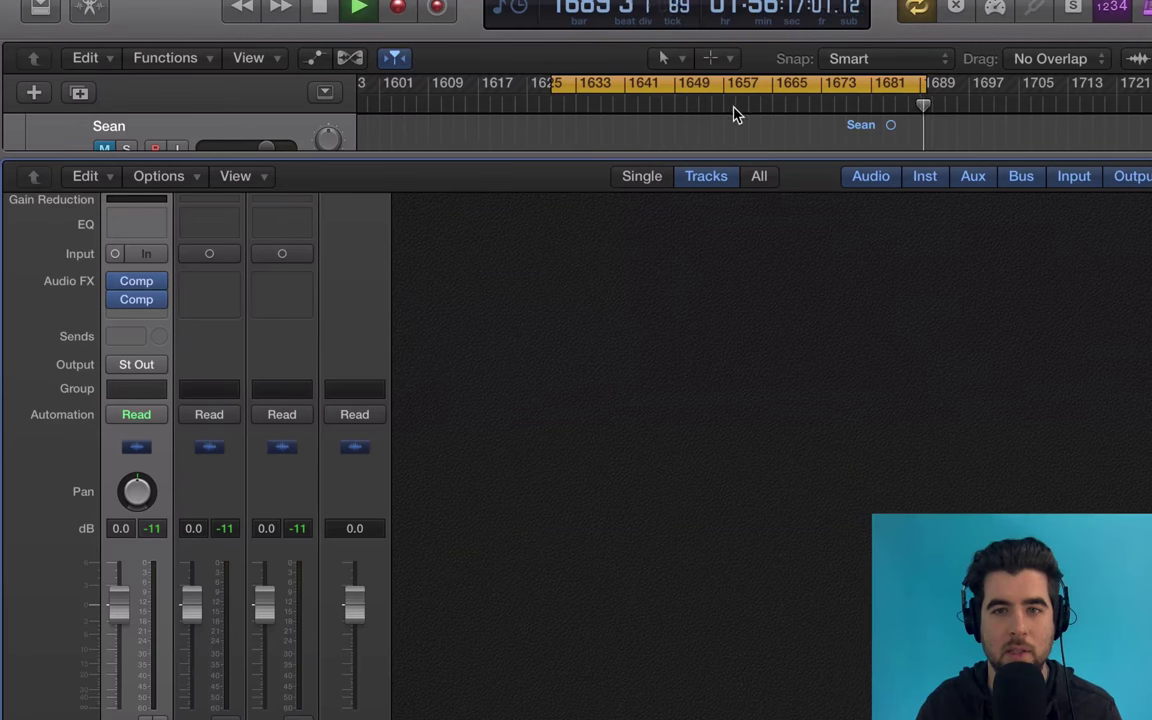
Unmute the vocal channel.
mouse_move(108, 254)
drag(110, 252, 122, 267)
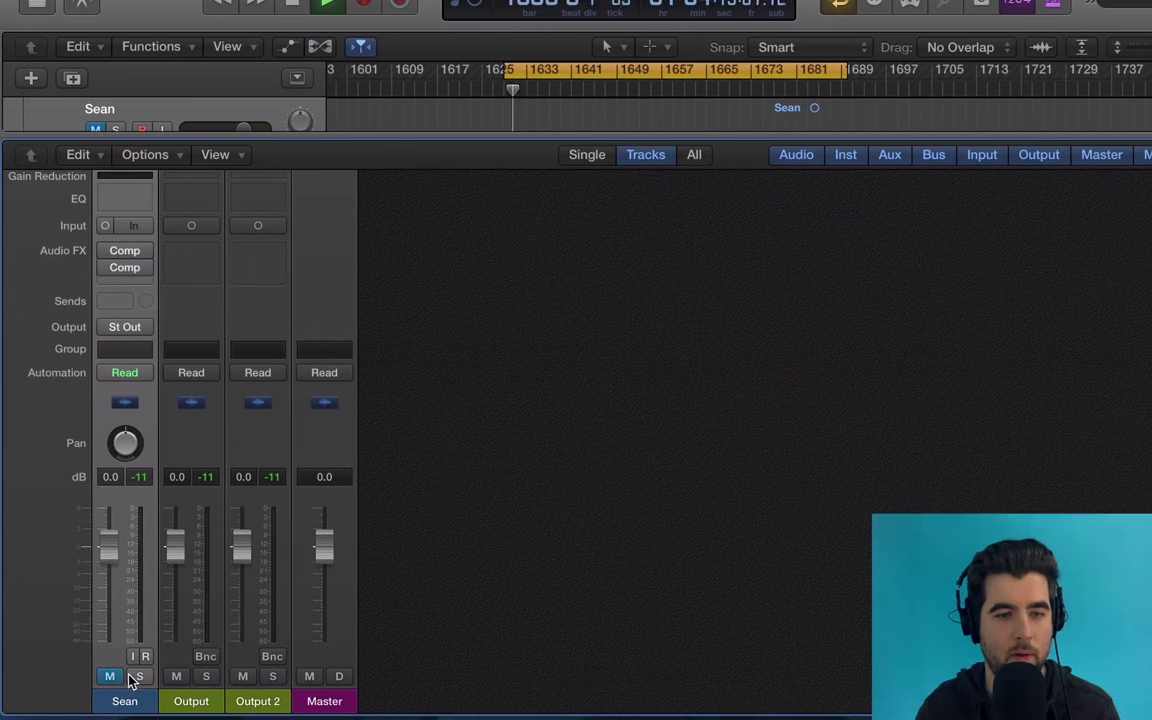
click(110, 676)
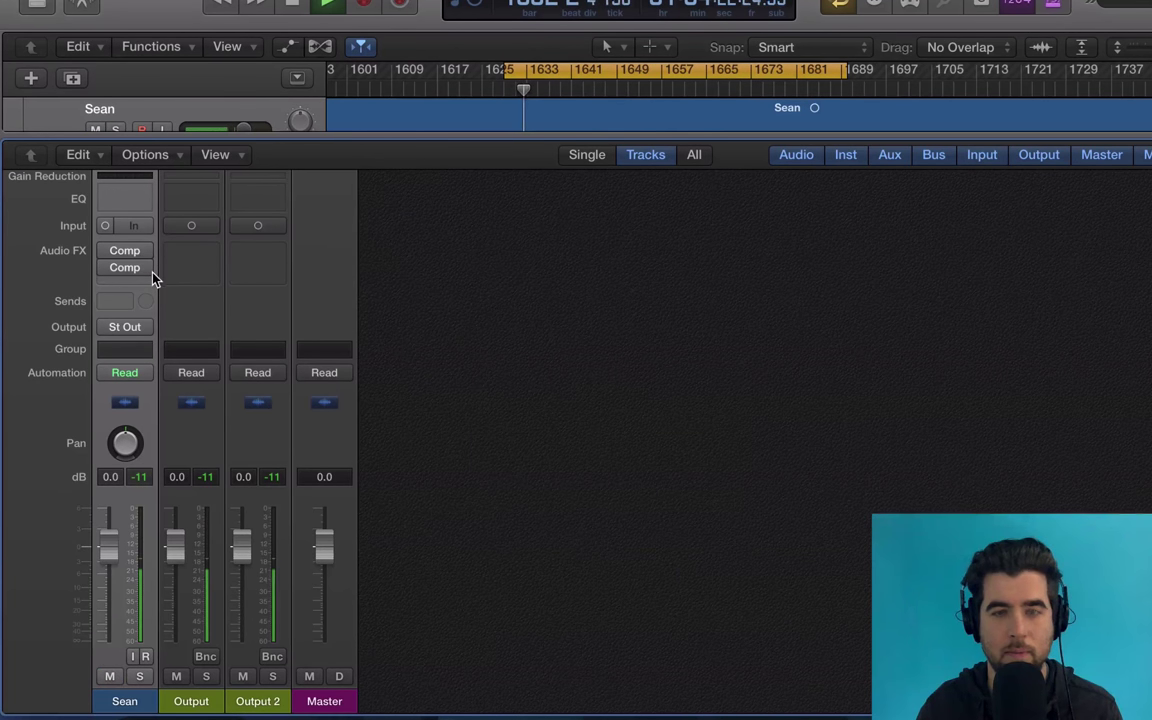
Bypass the second Compressor and replay the vocal to compare the sound.
mouse_move(118, 266)
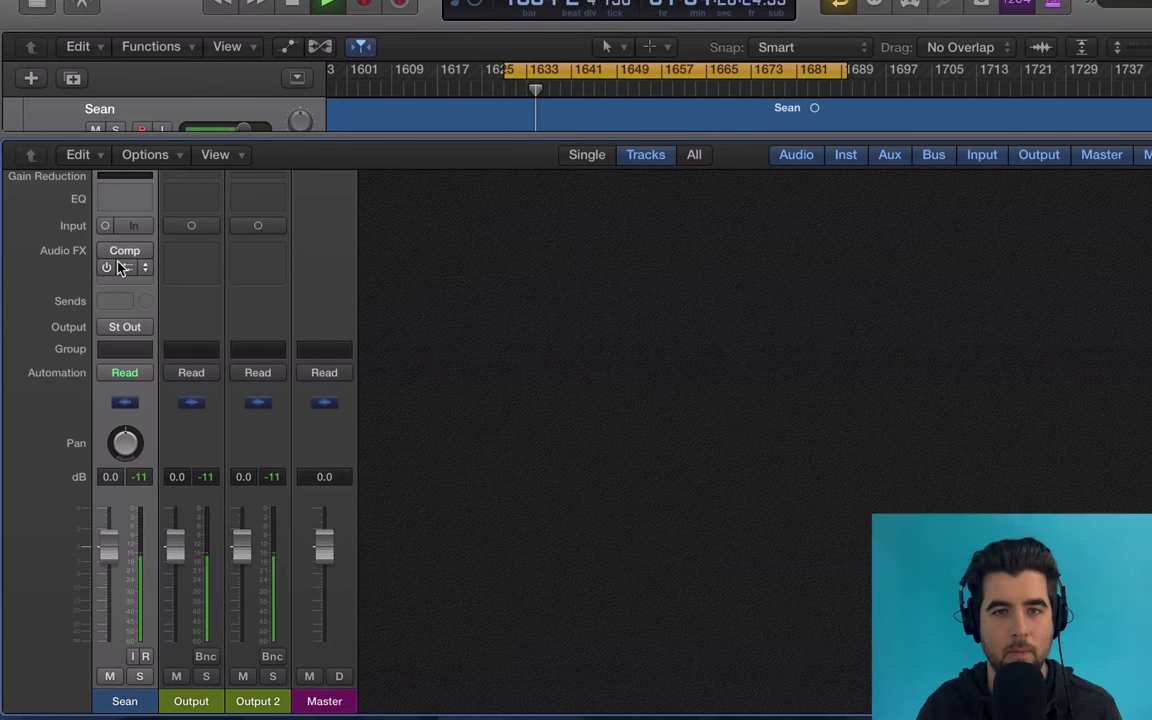
key(space)
click(106, 268)
key(space)
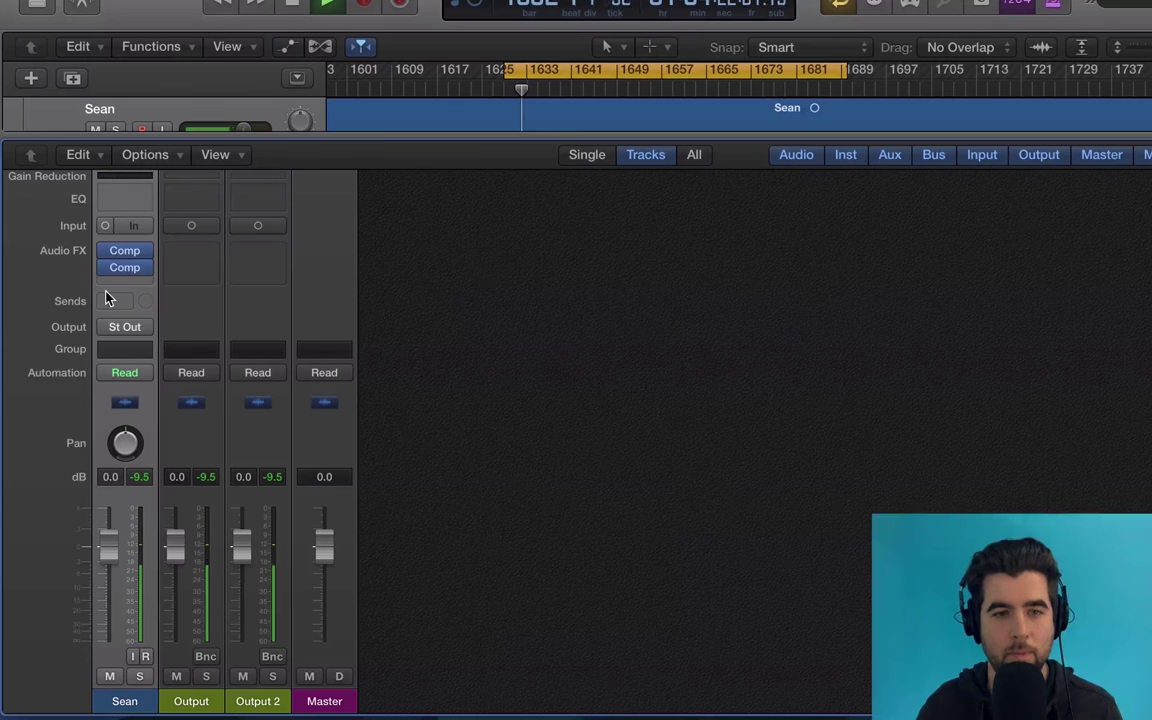
mouse_move(103, 256)
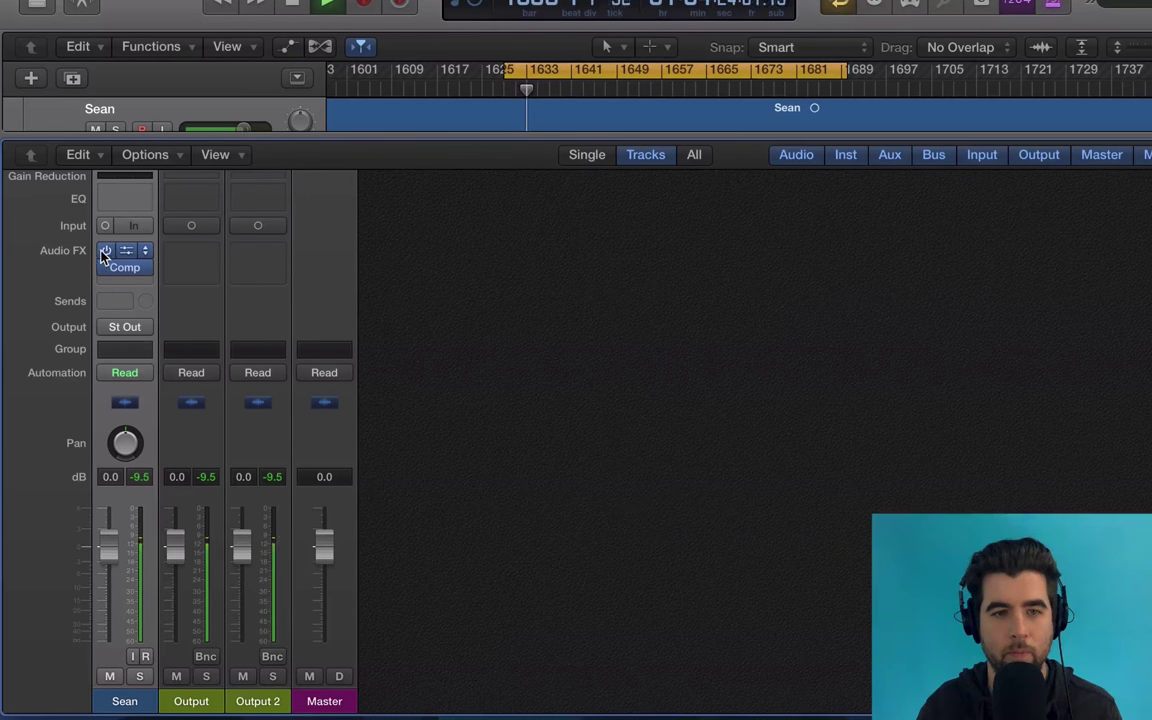